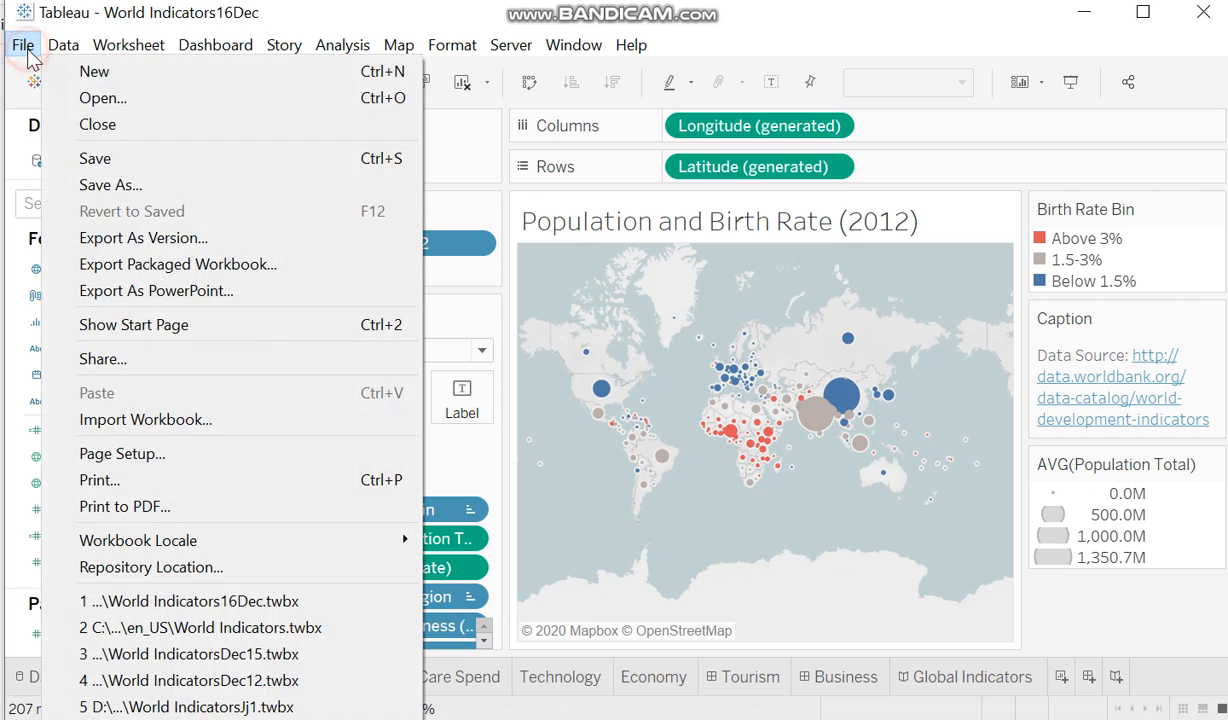
pyautogui.click(28, 52)
pyautogui.click(342, 45)
pyautogui.click(631, 45)
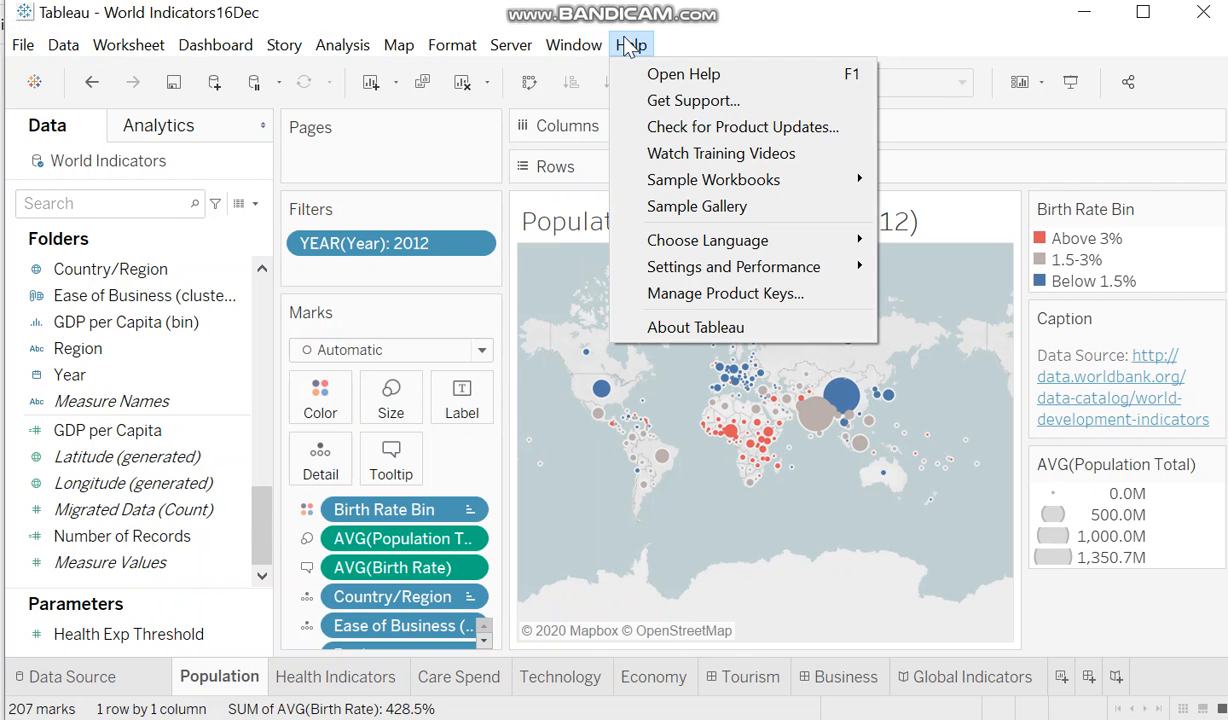
pyautogui.moveTo(708, 185)
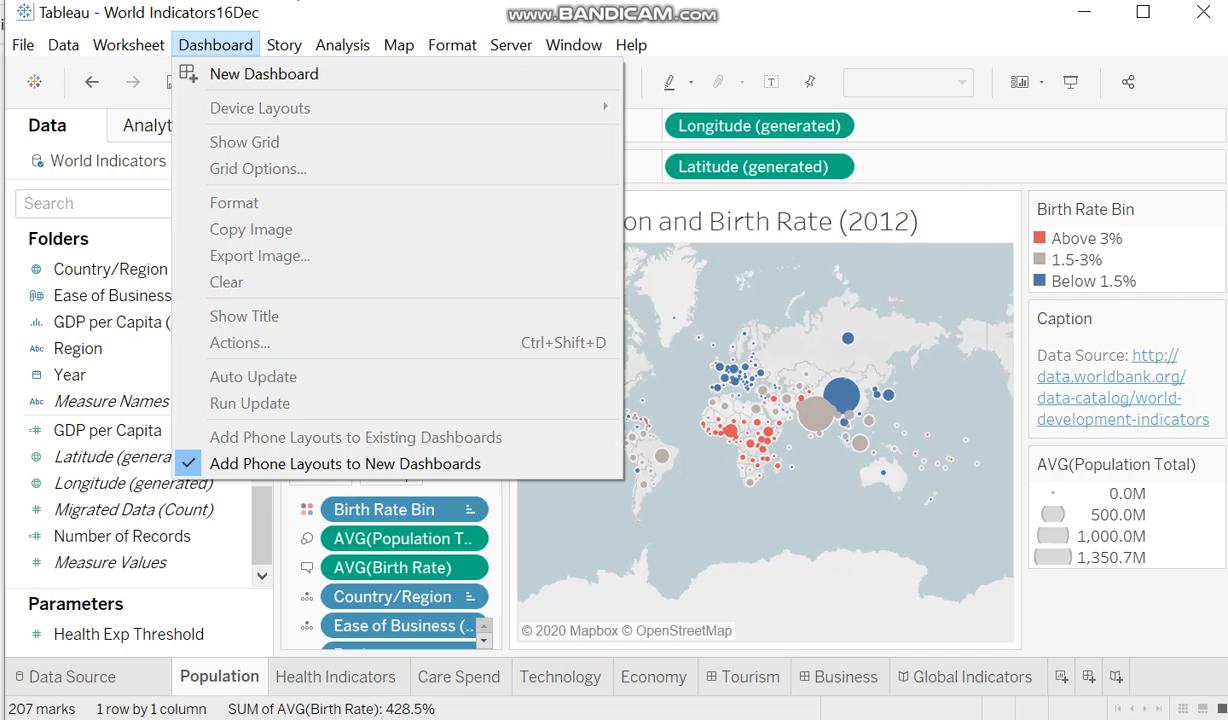
pyautogui.click(344, 28)
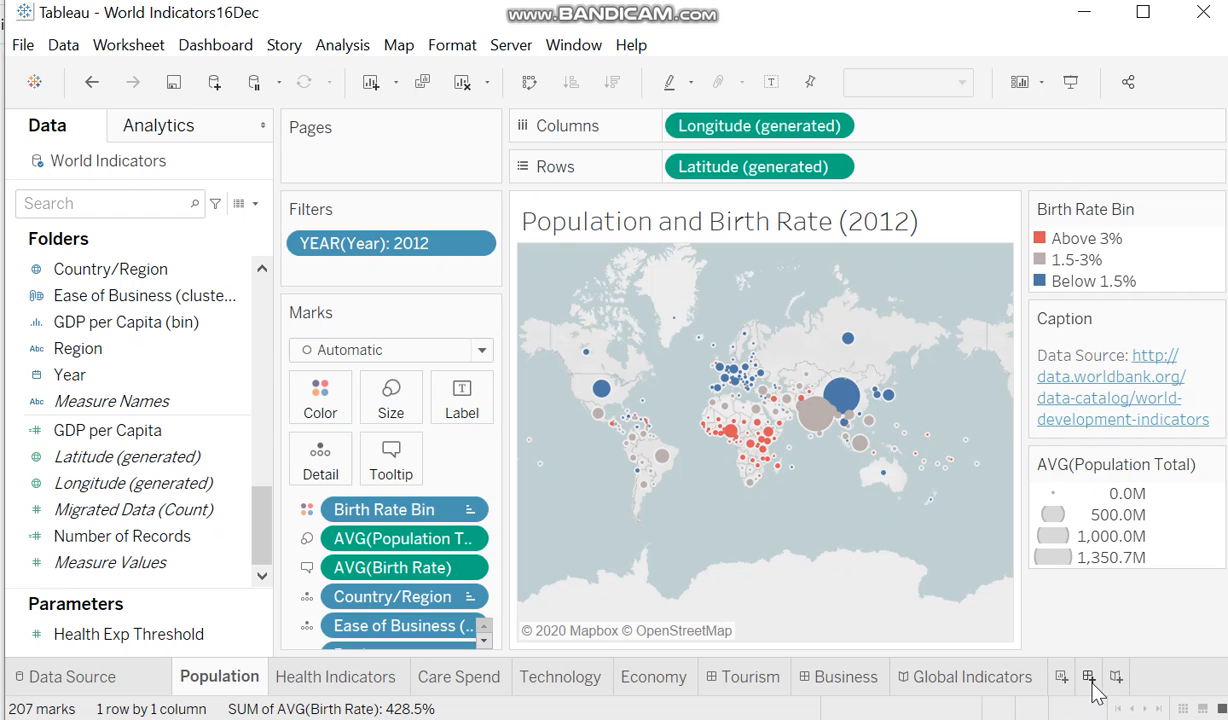
pyautogui.click(303, 677)
pyautogui.click(445, 680)
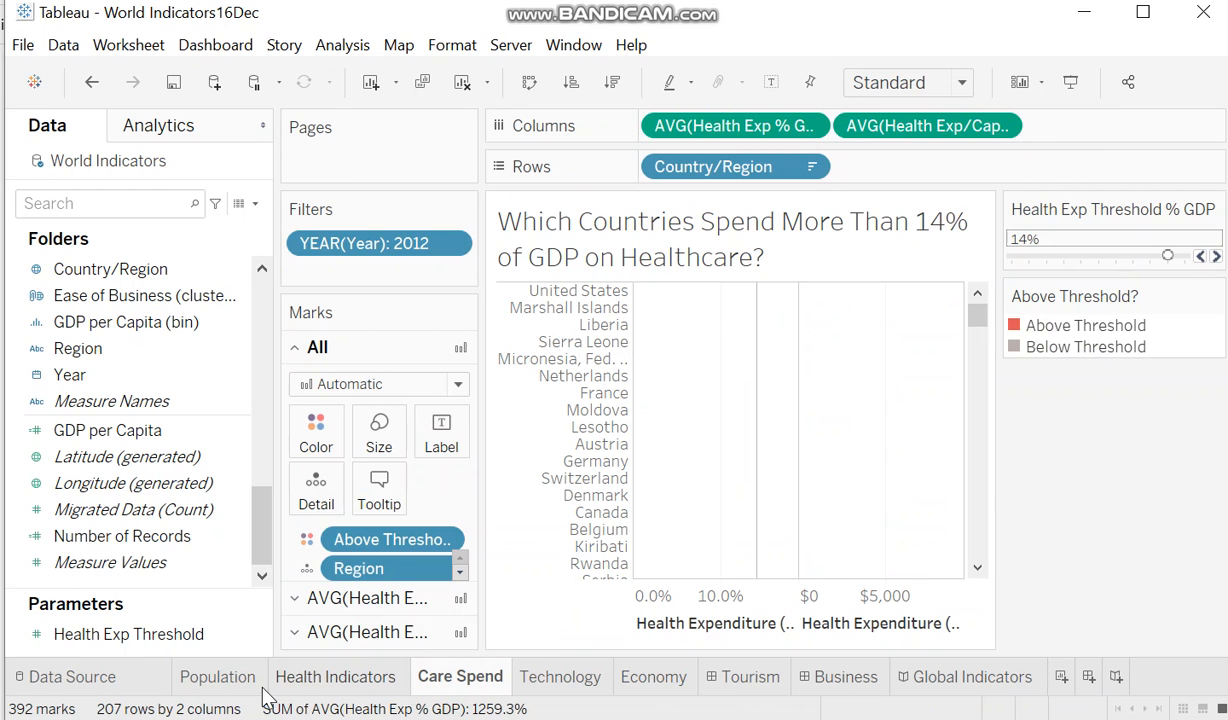
pyautogui.click(216, 680)
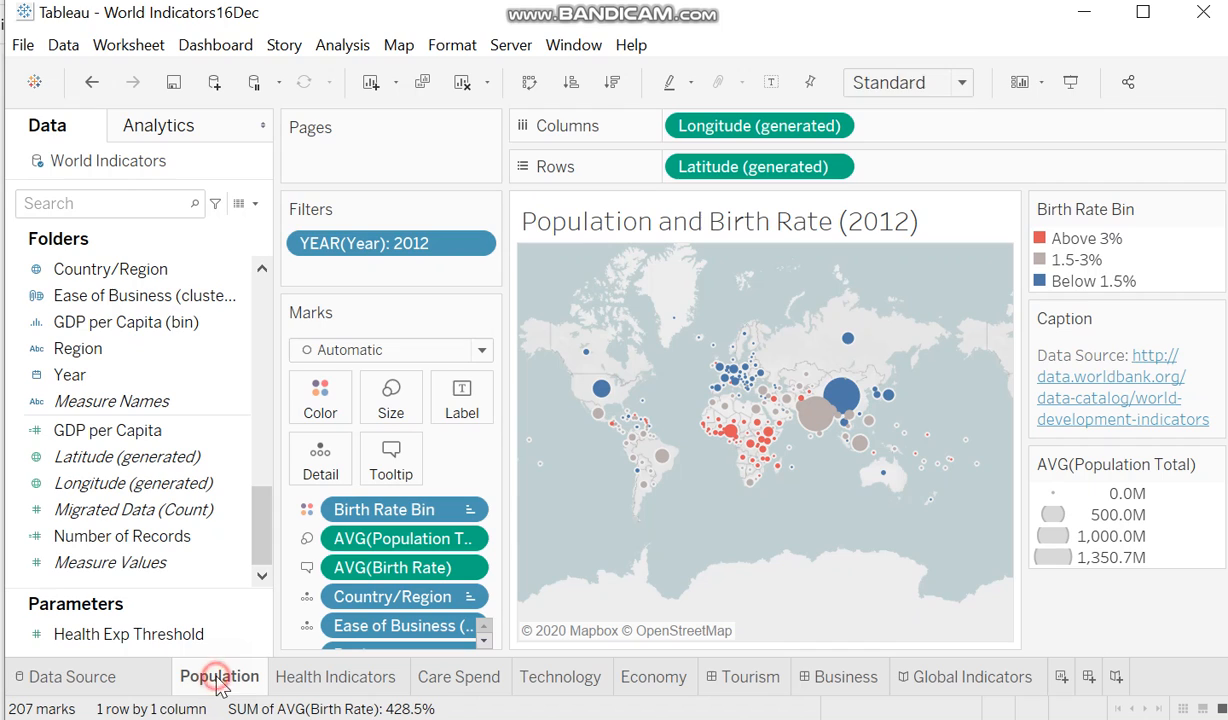
# - Create a new worksheet and chart Population Total on rows against Region on columns
pyautogui.click(1061, 678)
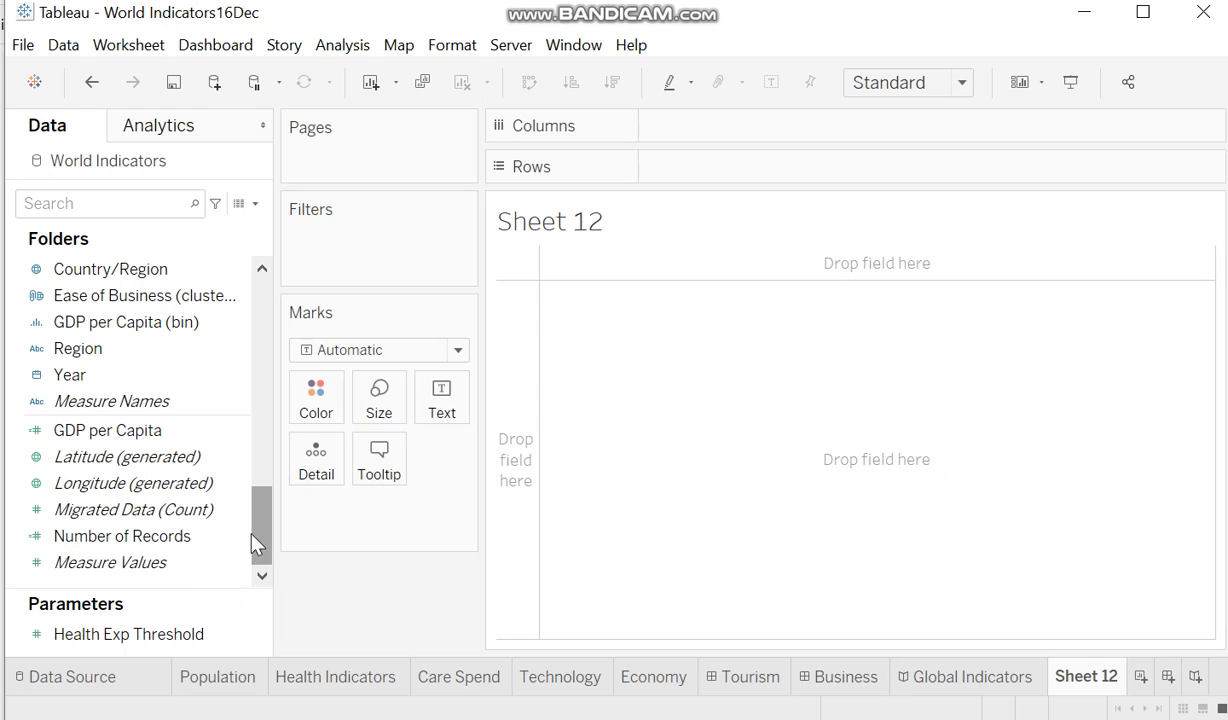
pyautogui.click(60, 352)
pyautogui.moveTo(60, 352); pyautogui.dragTo(675, 175)
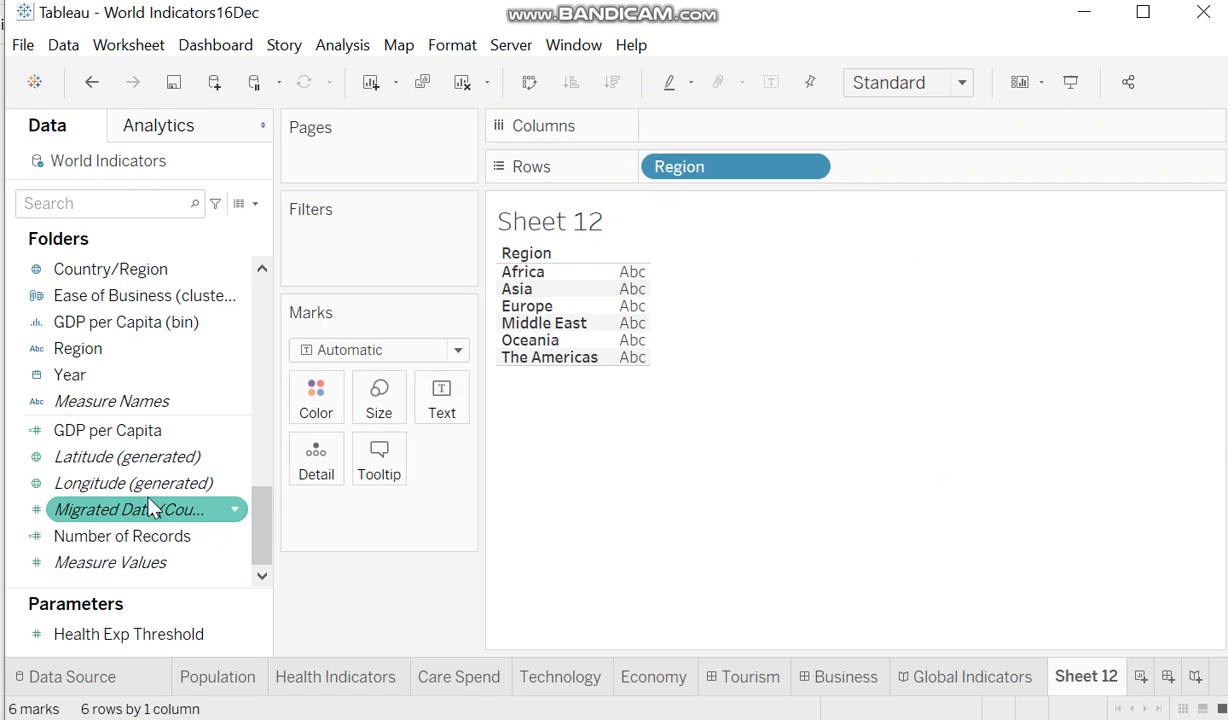
pyautogui.click(257, 516)
pyautogui.moveTo(257, 518); pyautogui.dragTo(268, 415)
pyautogui.moveTo(159, 510); pyautogui.dragTo(897, 170)
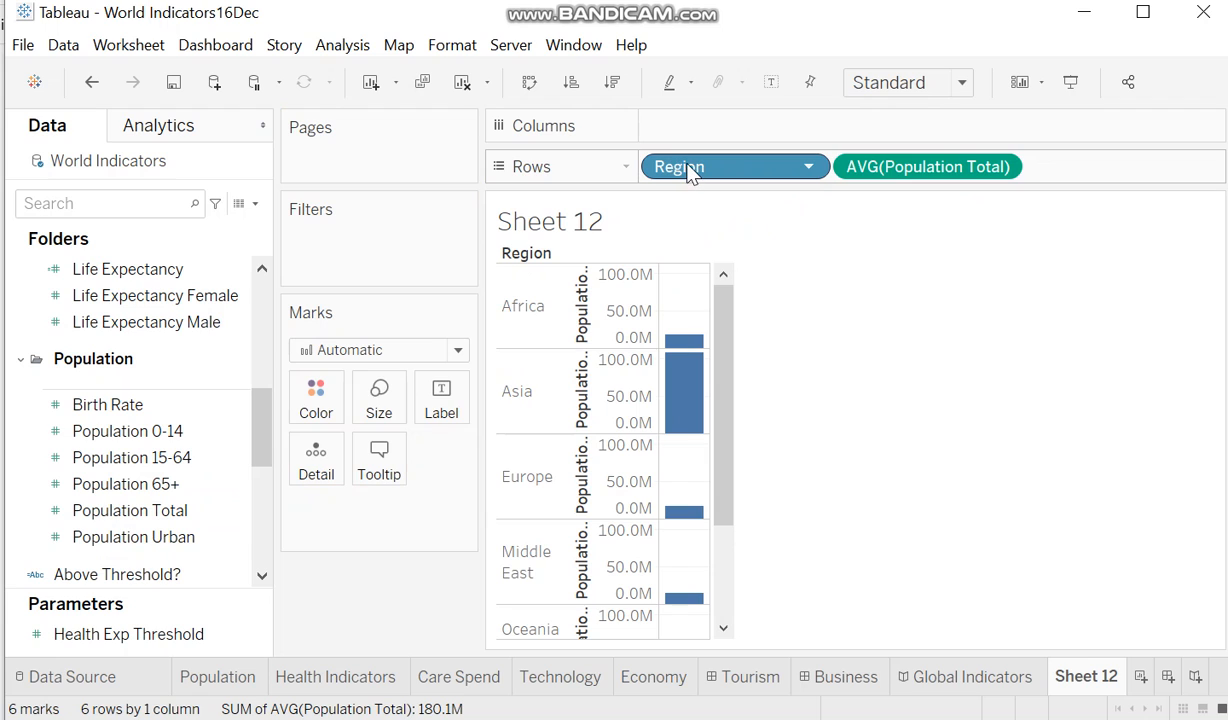
pyautogui.moveTo(690, 172); pyautogui.dragTo(674, 127)
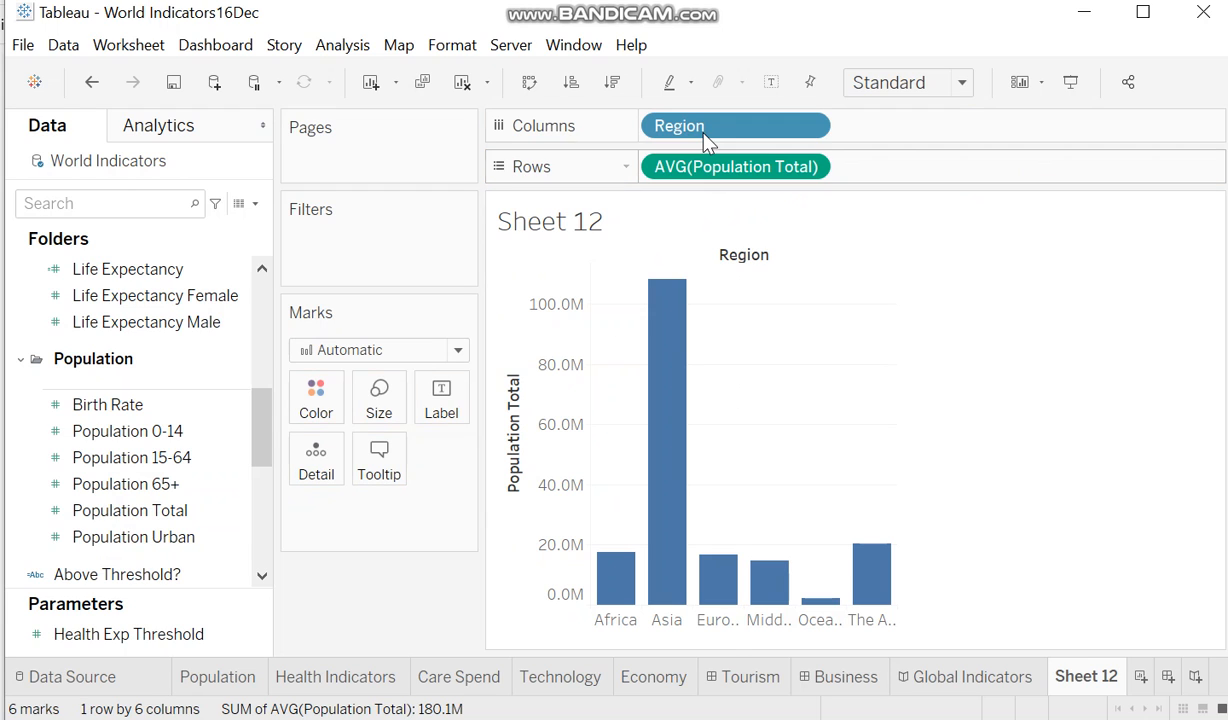
# - Change the Population Total aggregation to Sum and swap the chart's rows and columns
pyautogui.moveTo(647, 511)
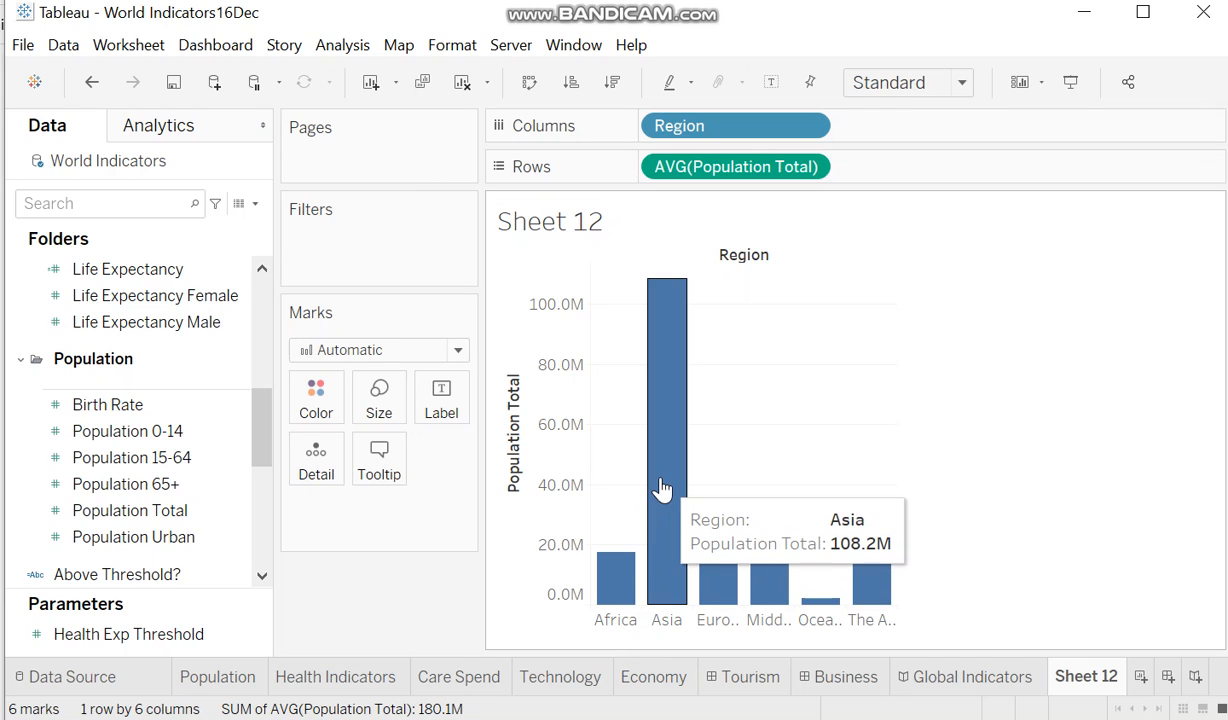
pyautogui.click(808, 167)
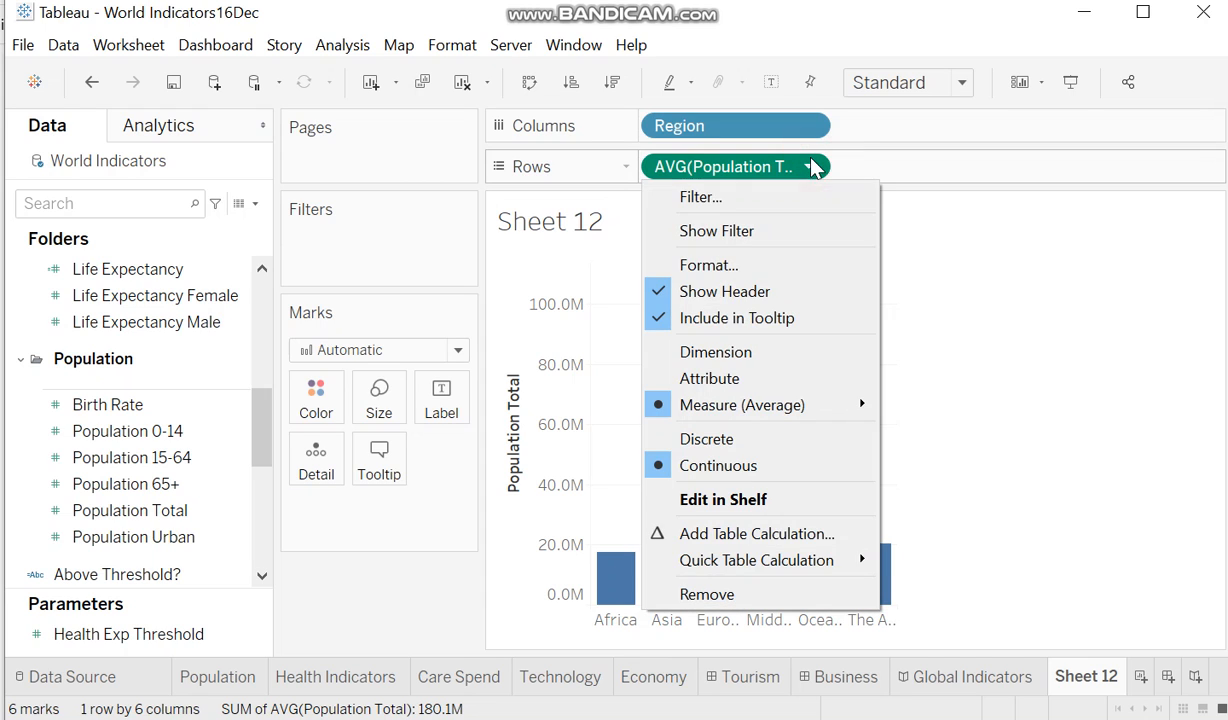
pyautogui.moveTo(765, 407)
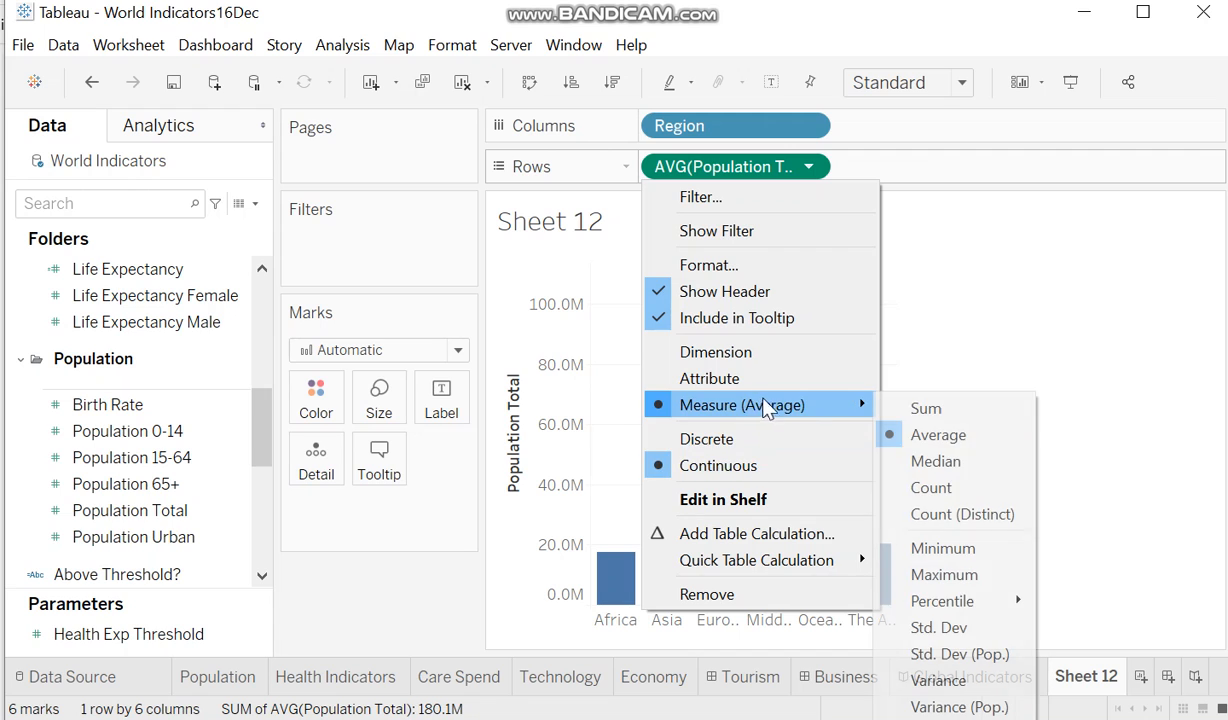
pyautogui.click(915, 408)
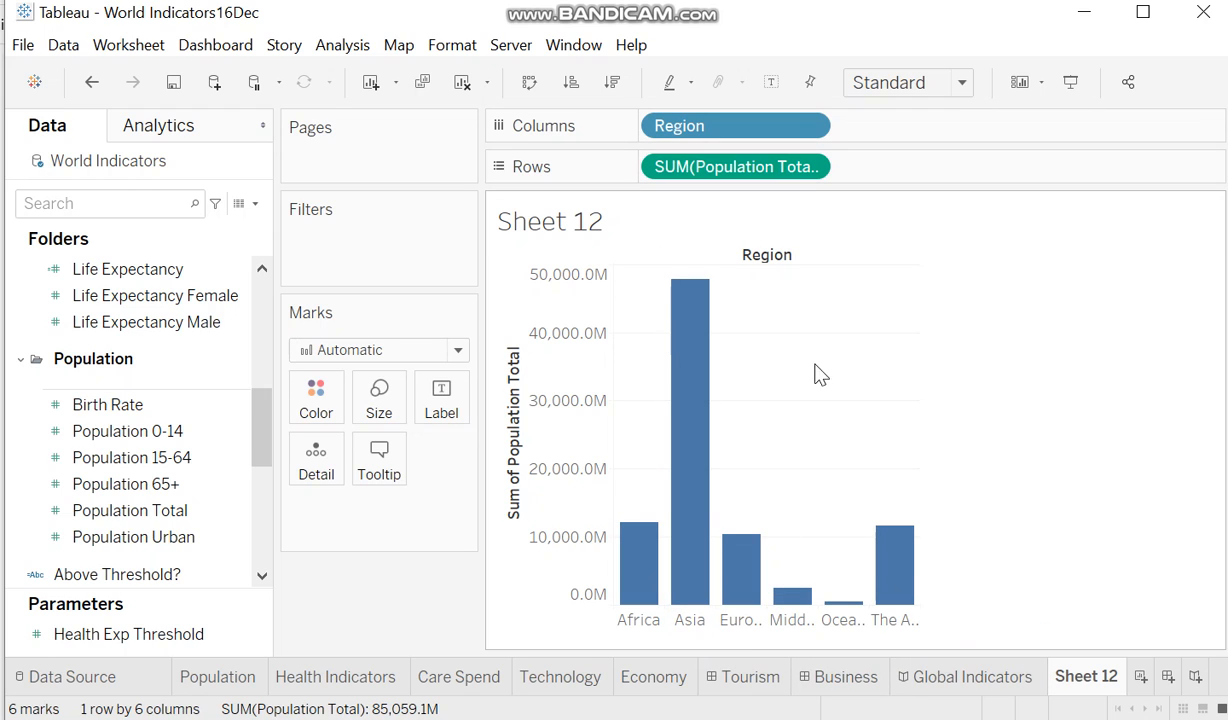
pyautogui.click(529, 84)
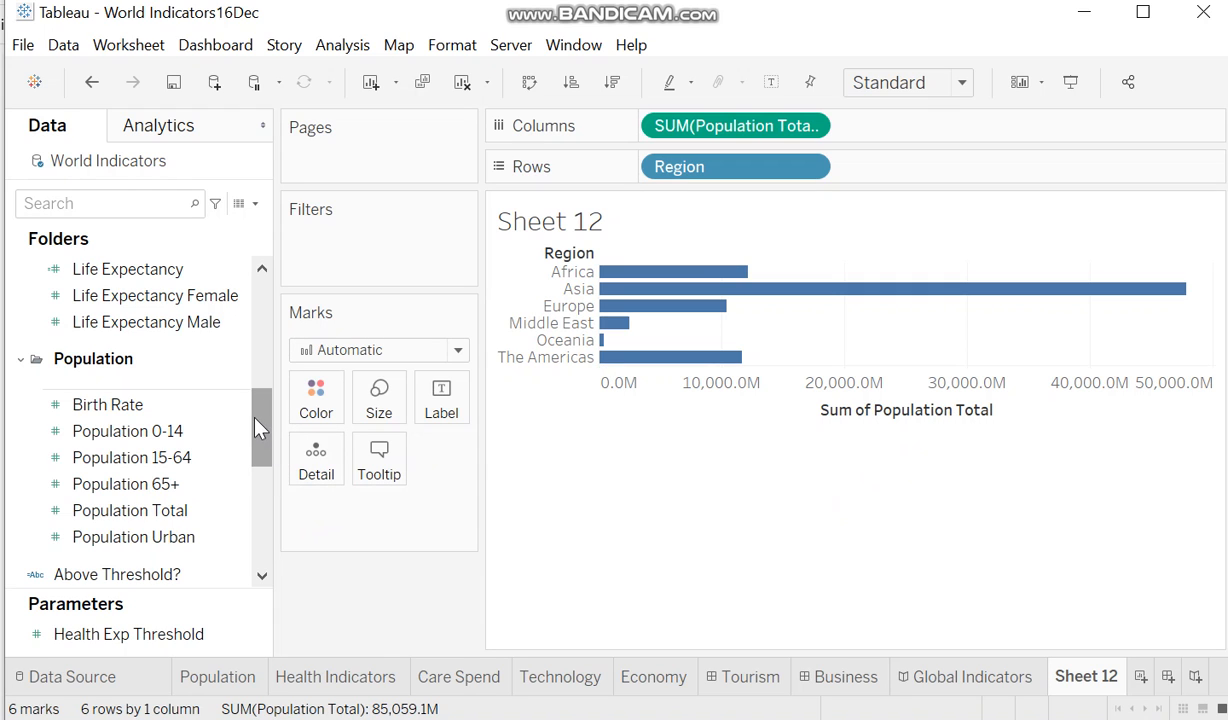
# - Color the region bars by the Internet Usage measure from the Development folder
pyautogui.moveTo(260, 411)
pyautogui.mouseDown()
pyautogui.moveTo(285, 296)
pyautogui.moveTo(291, 331)
pyautogui.moveTo(288, 301)
pyautogui.mouseUp()
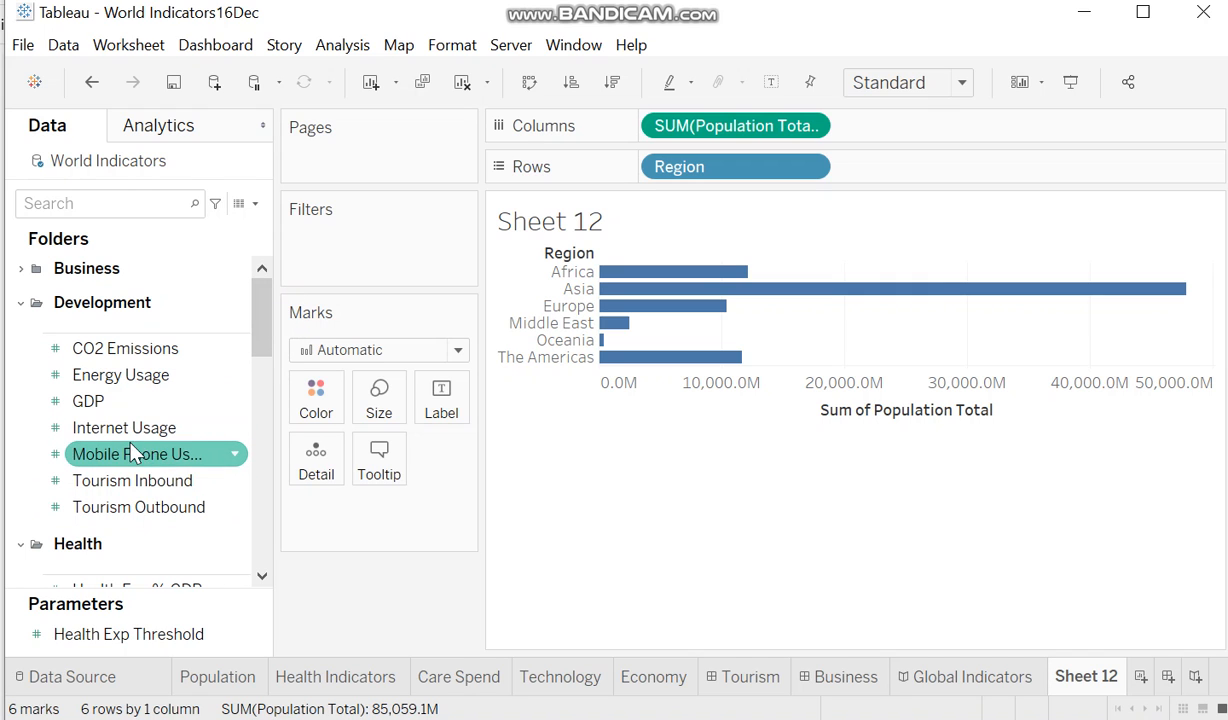
pyautogui.moveTo(110, 432); pyautogui.dragTo(324, 411)
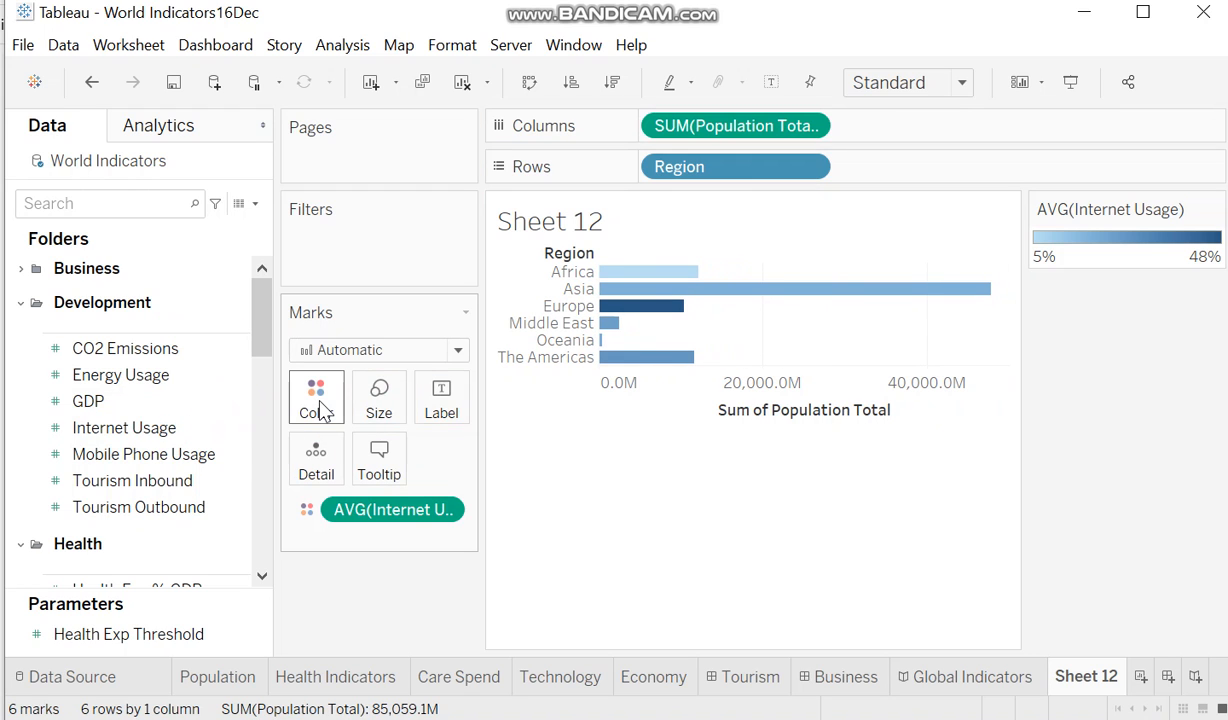
pyautogui.moveTo(622, 305)
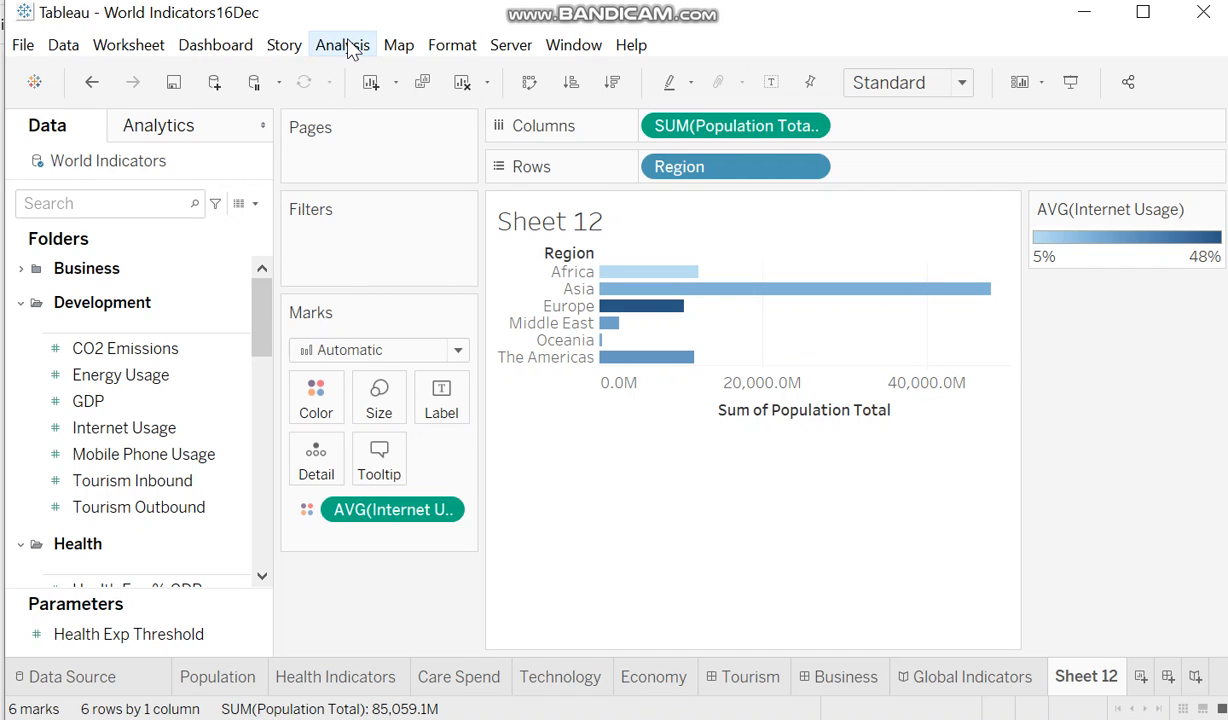
# - Toggle the workbook's default animations off and back on, and set their duration to 0.30 seconds (Fast)
pyautogui.click(455, 55)
pyautogui.click(502, 301)
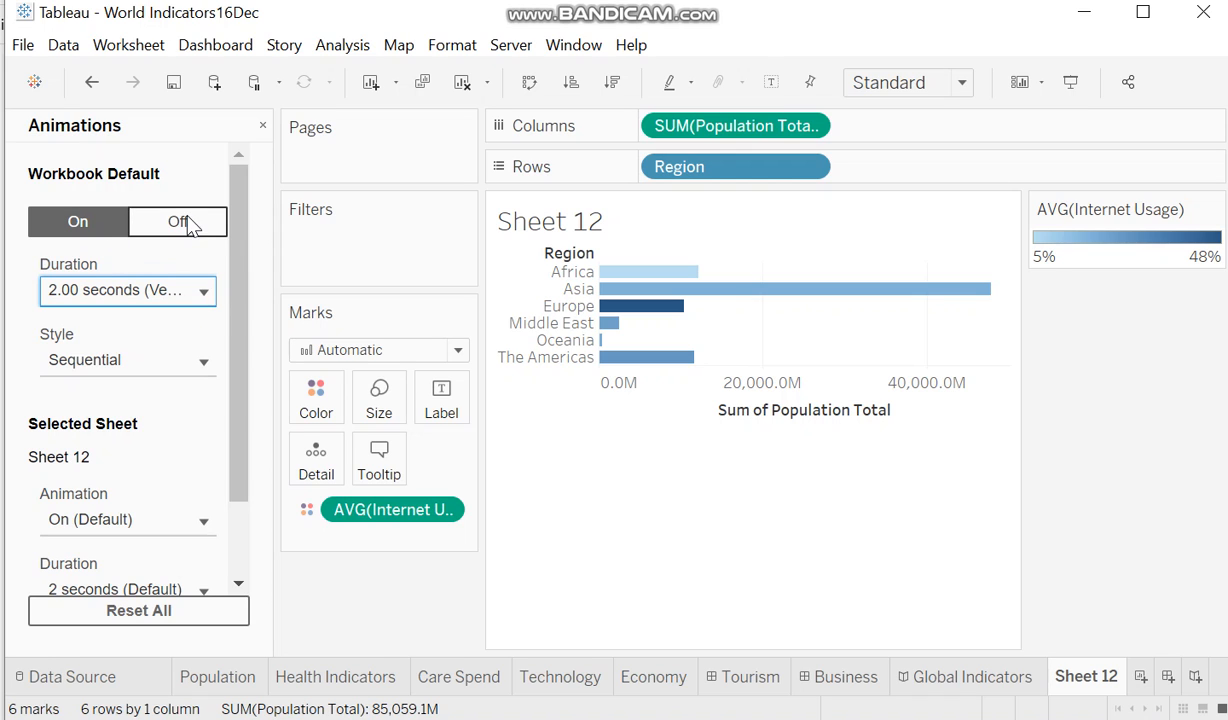
pyautogui.click(180, 222)
pyautogui.click(86, 220)
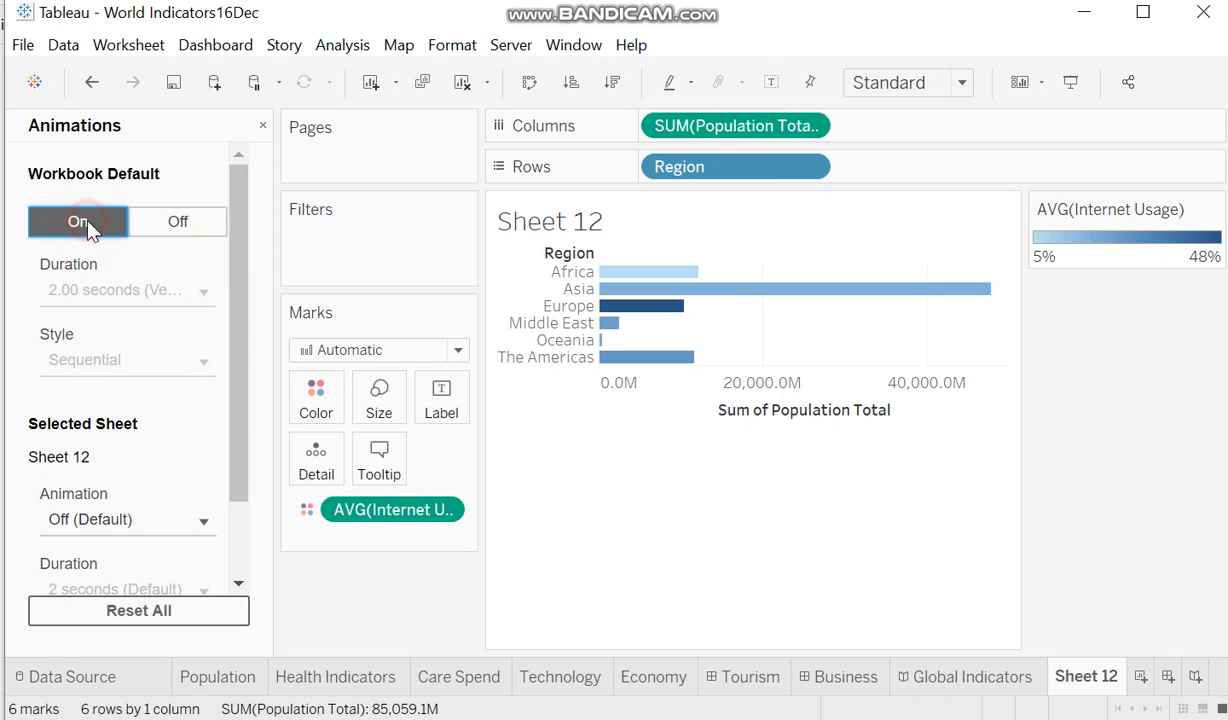
pyautogui.click(203, 290)
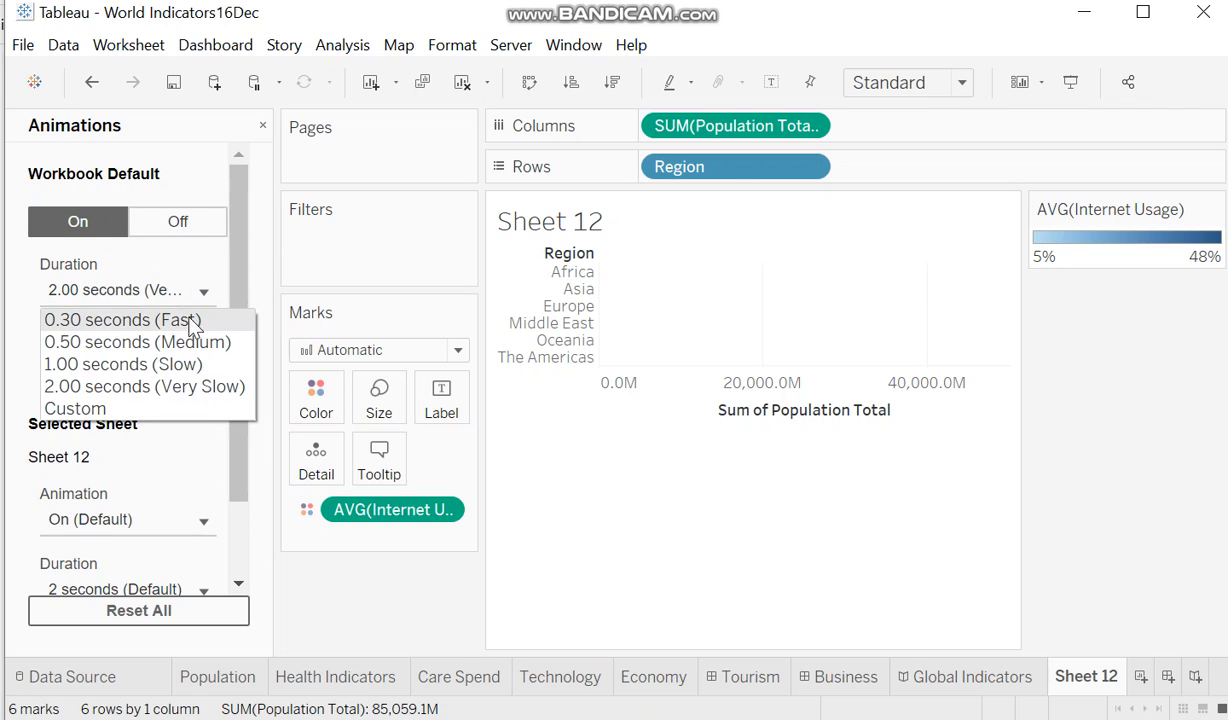
pyautogui.click(136, 320)
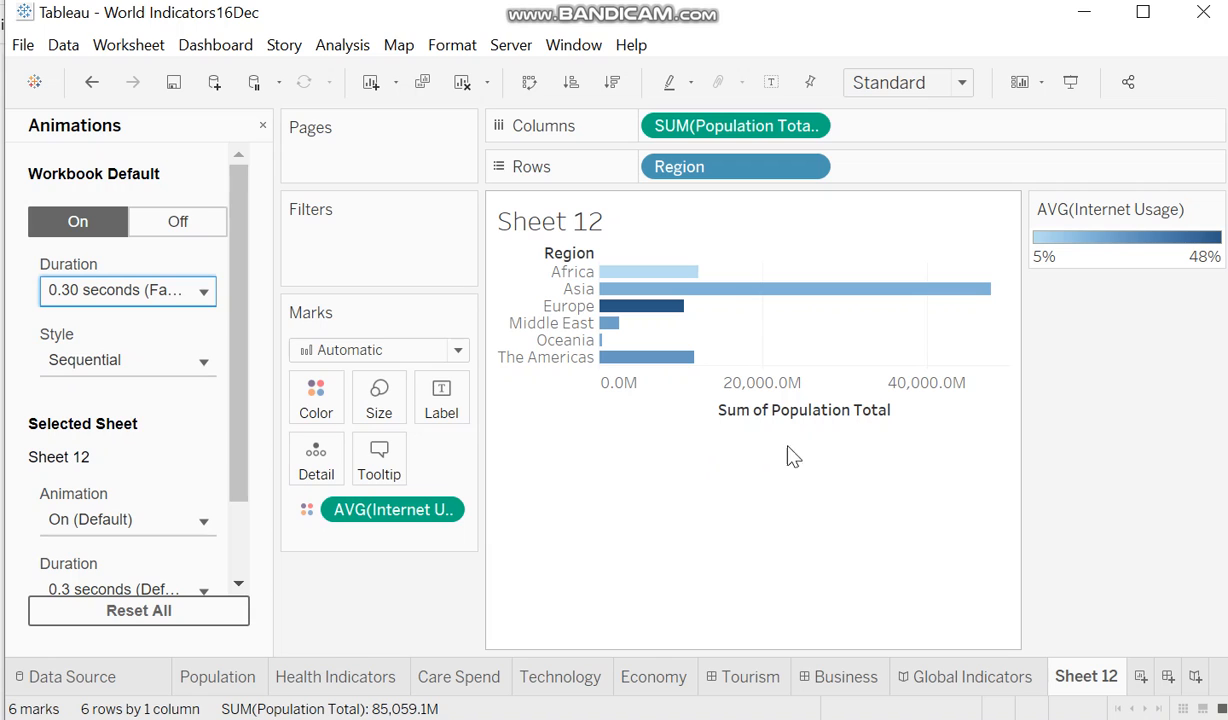
# - Preview the animation by sorting the regions by Population Total descending, switching to ascending and clearing the sort
pyautogui.click(902, 411)
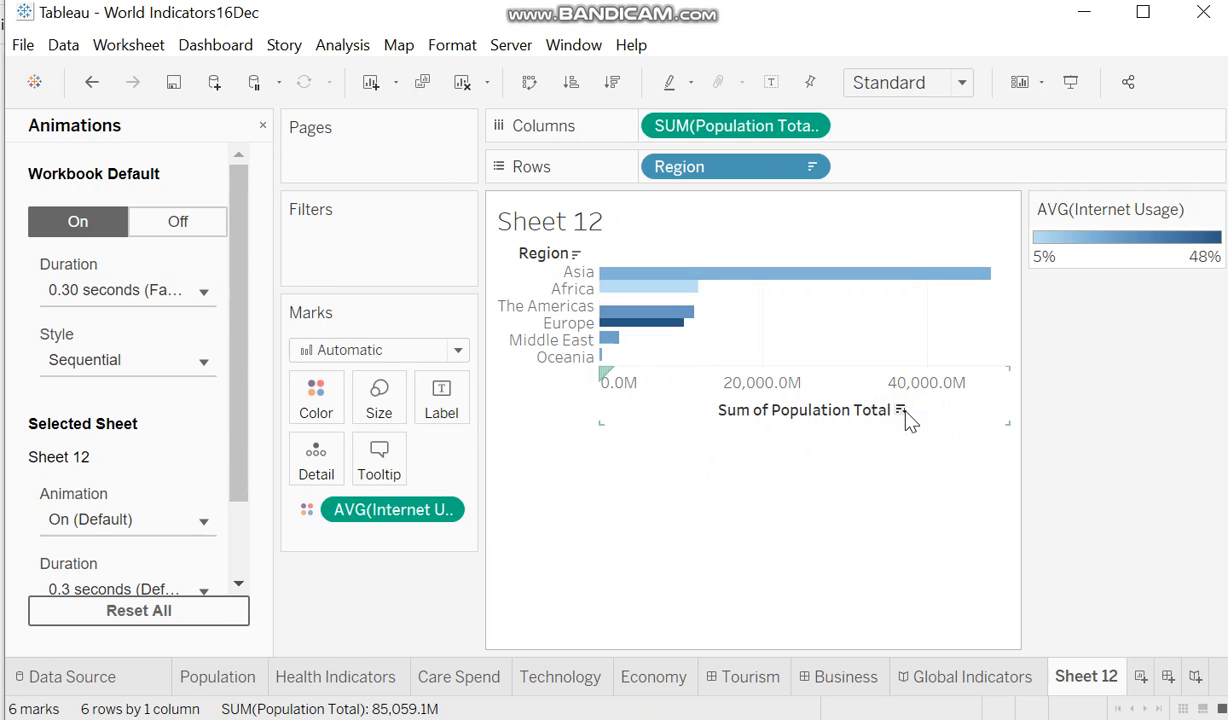
pyautogui.click(902, 411)
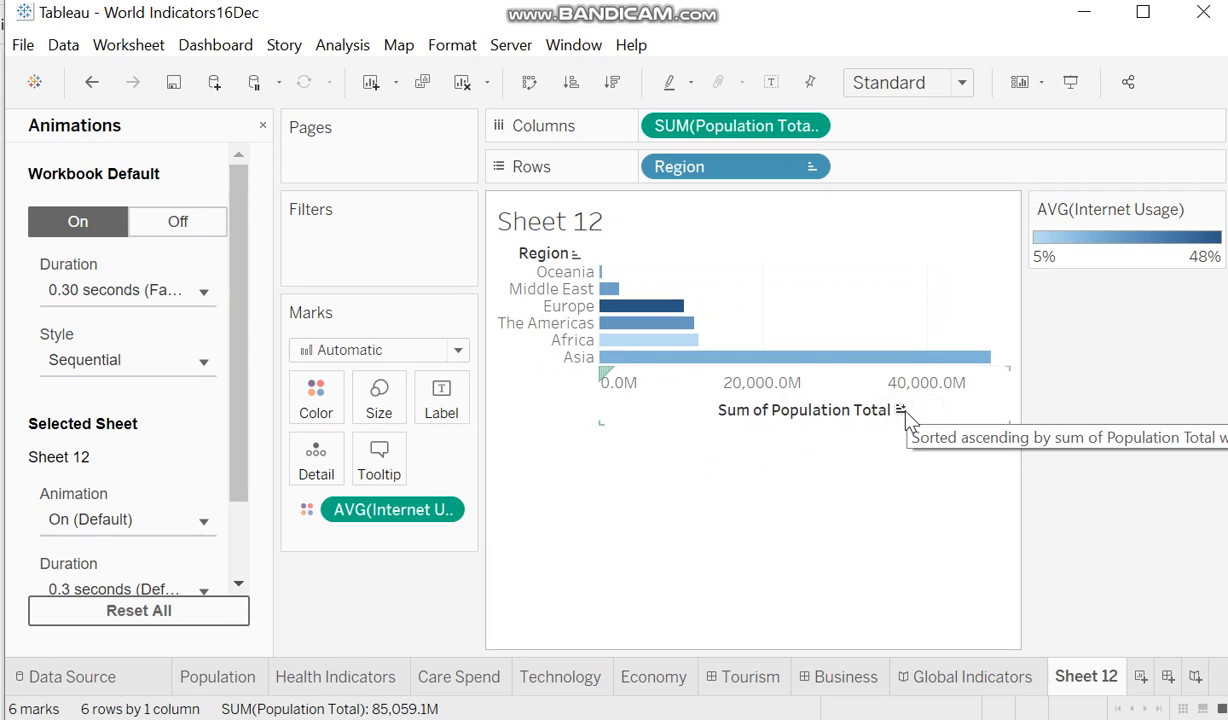
pyautogui.click(902, 411)
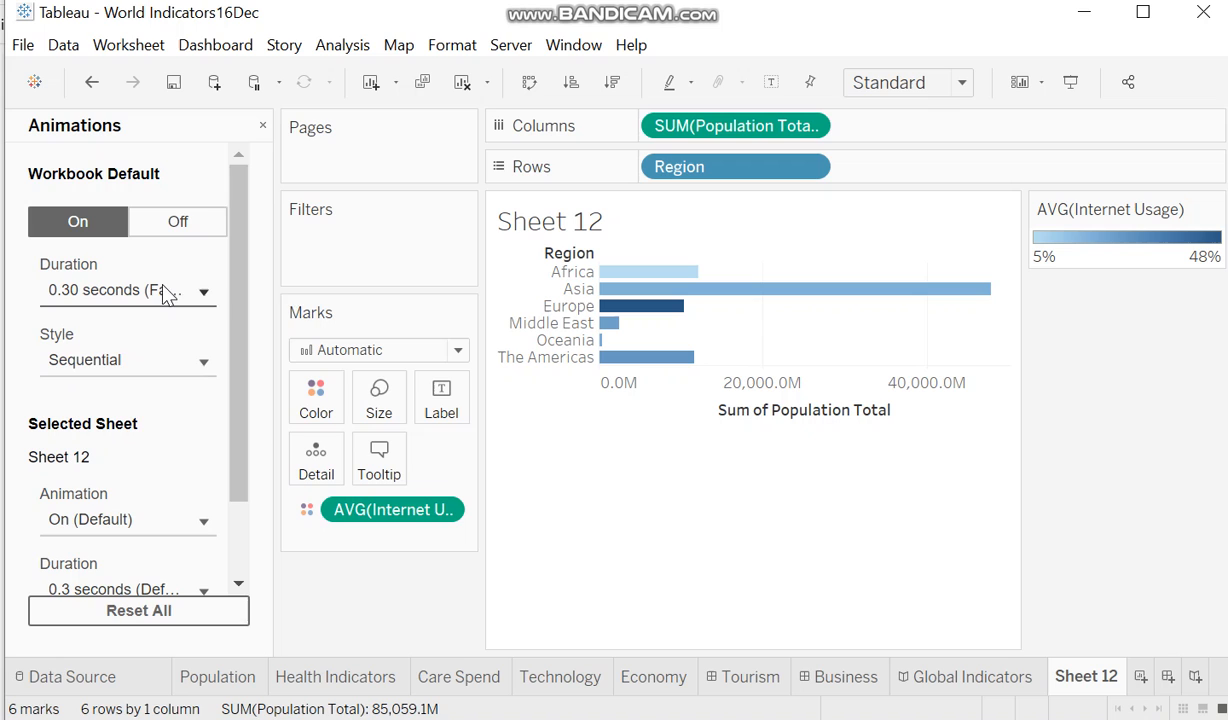
# - Set the workbook animation duration to 1.00 seconds (Slow) and preview it by sorting regions by Population Total descending, then ascending
pyautogui.click(203, 291)
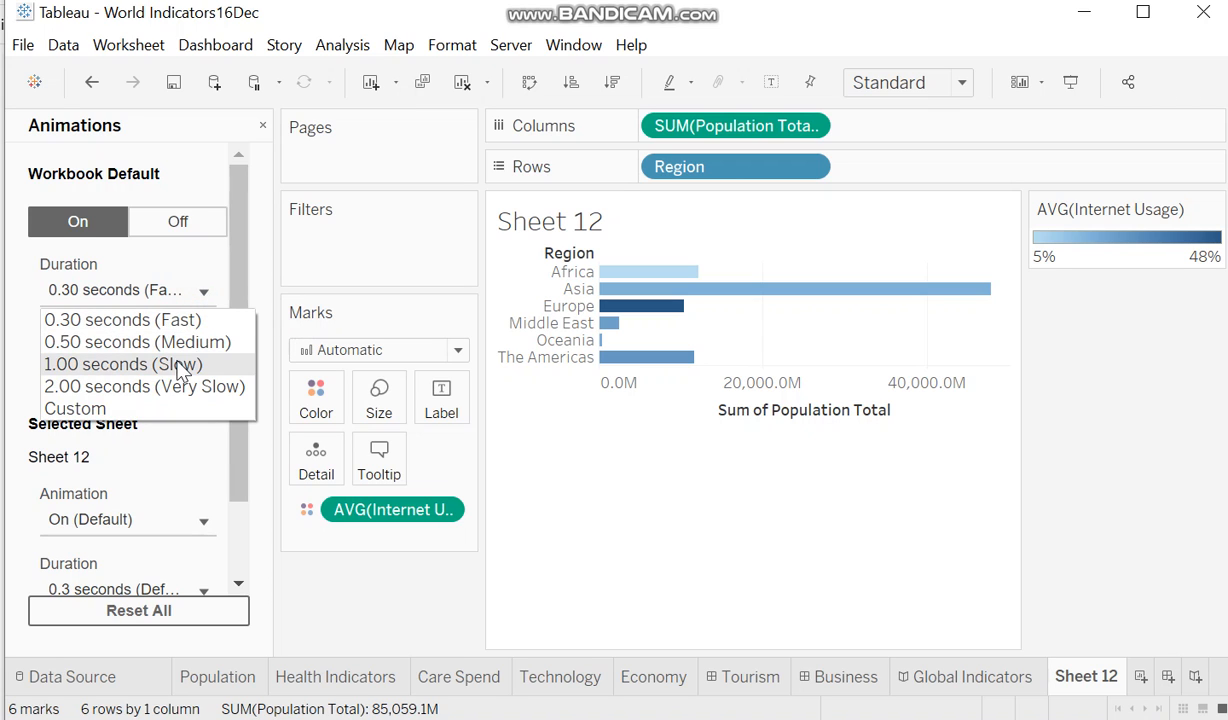
pyautogui.click(172, 363)
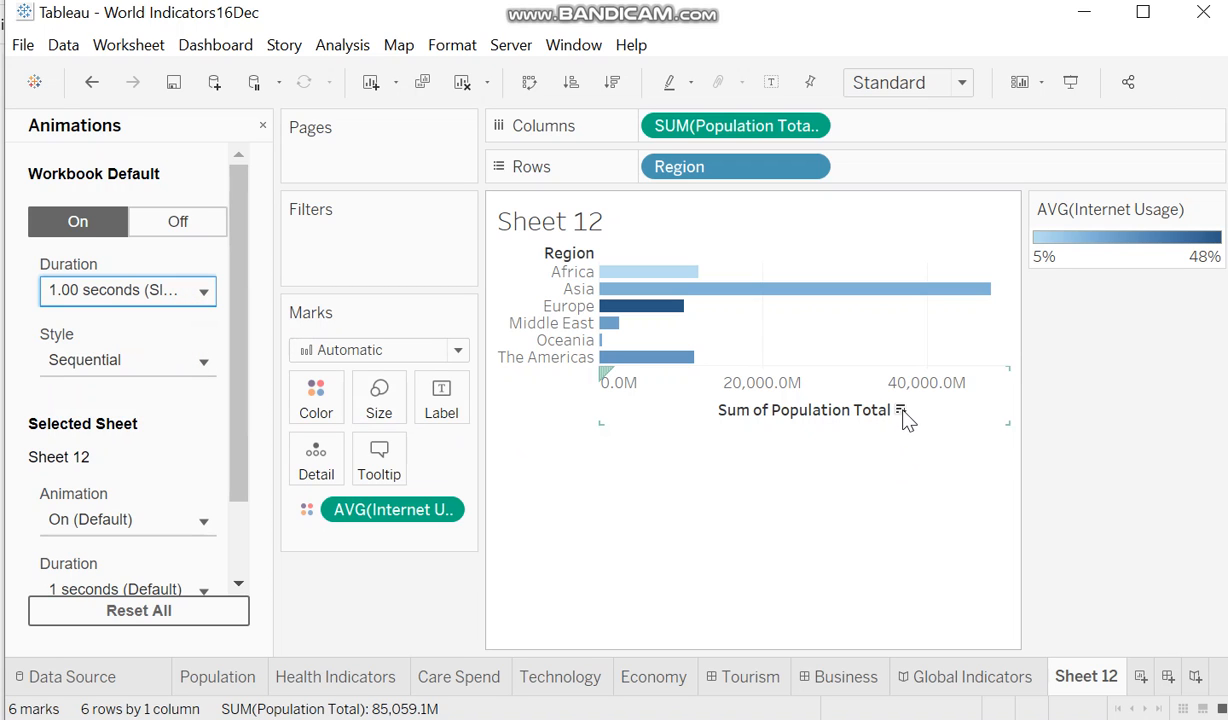
pyautogui.click(902, 411)
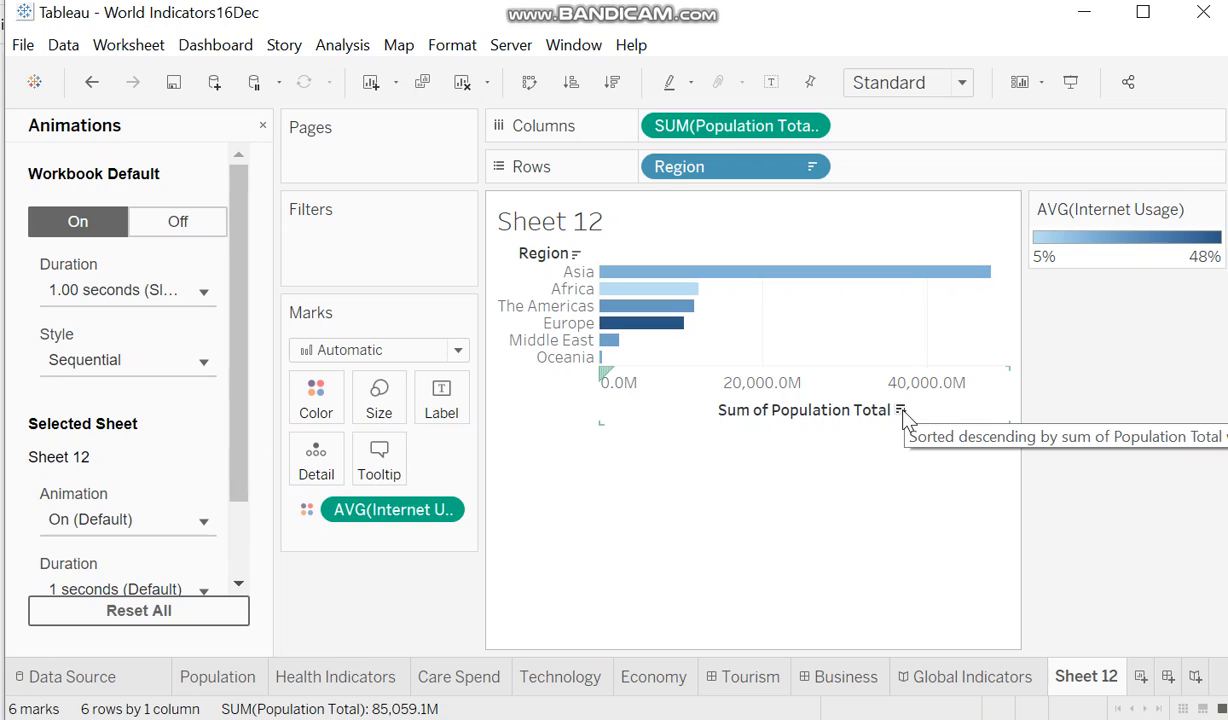
pyautogui.click(902, 411)
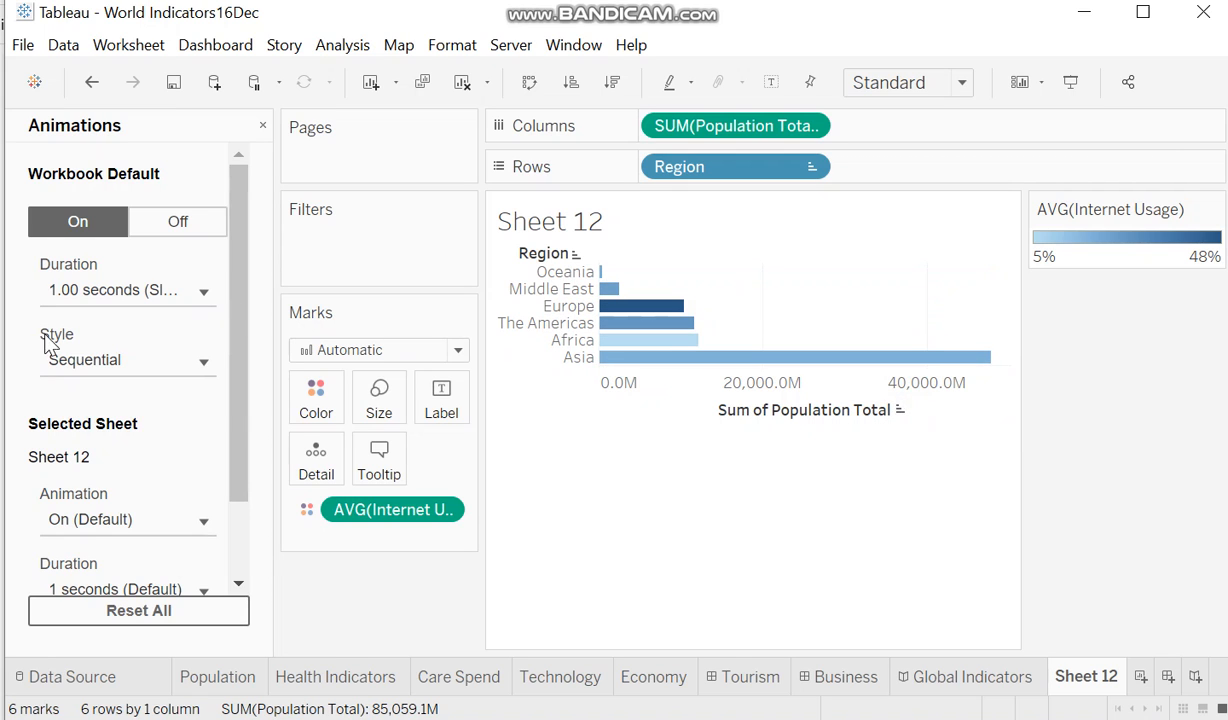
# - Change the workbook animation style to Simultaneous and clear the sort on Population Total to preview it
pyautogui.click(200, 352)
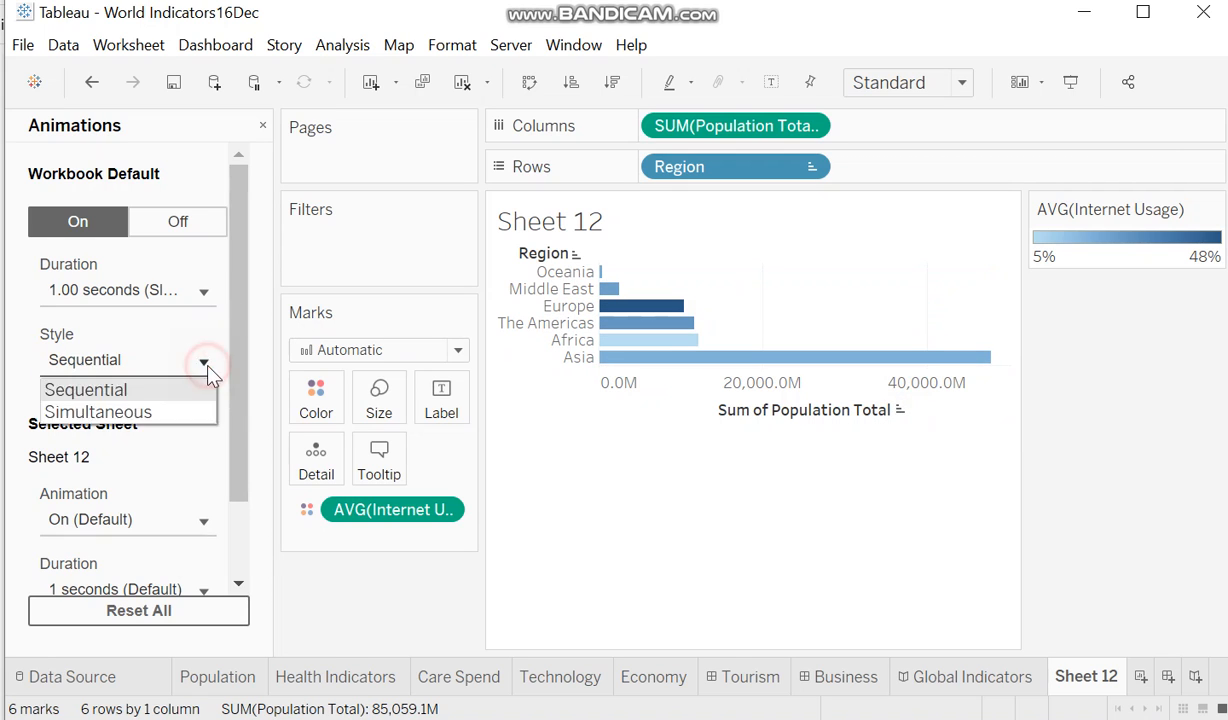
pyautogui.click(119, 413)
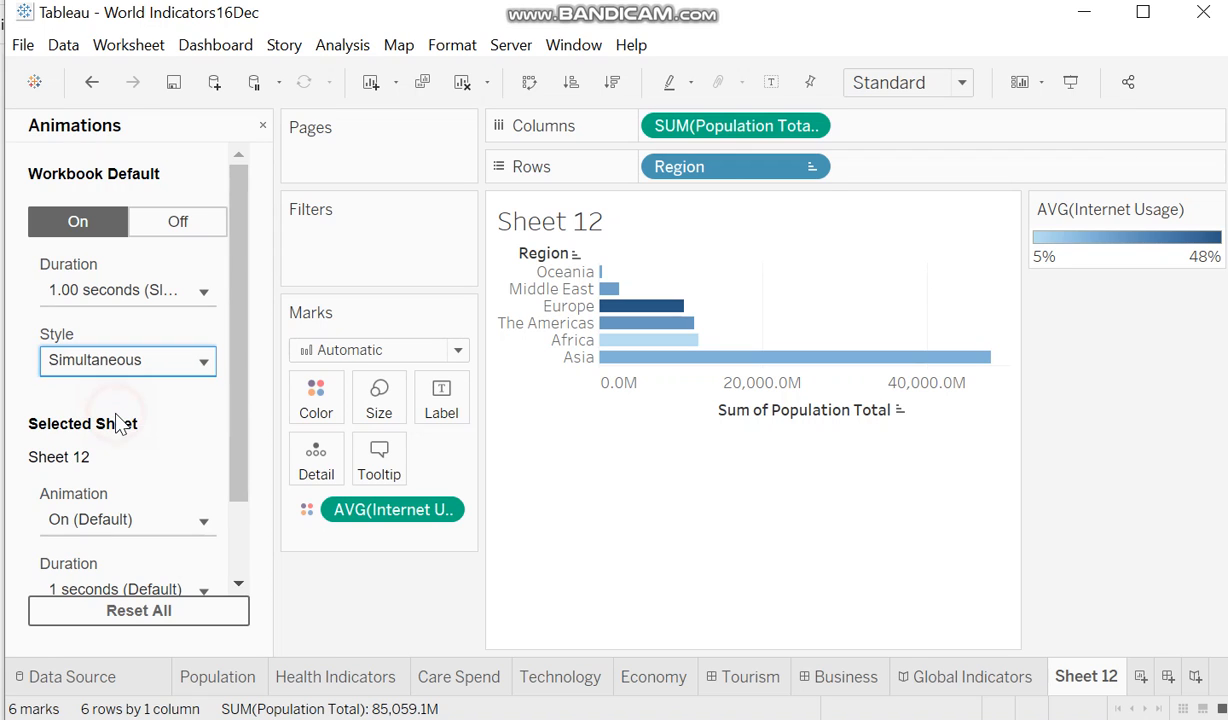
pyautogui.click(903, 410)
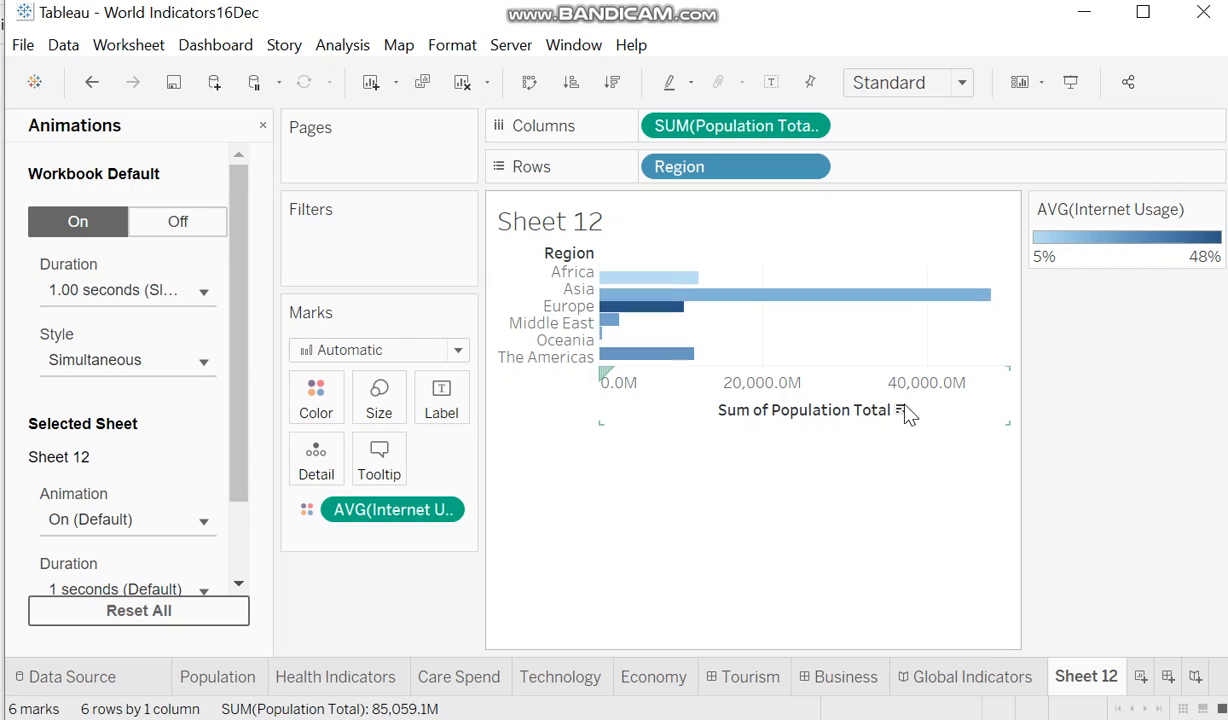
# - Set the workbook animation duration to 2.00 seconds (Very Slow) and sort the regions descending by Population Total
pyautogui.click(197, 290)
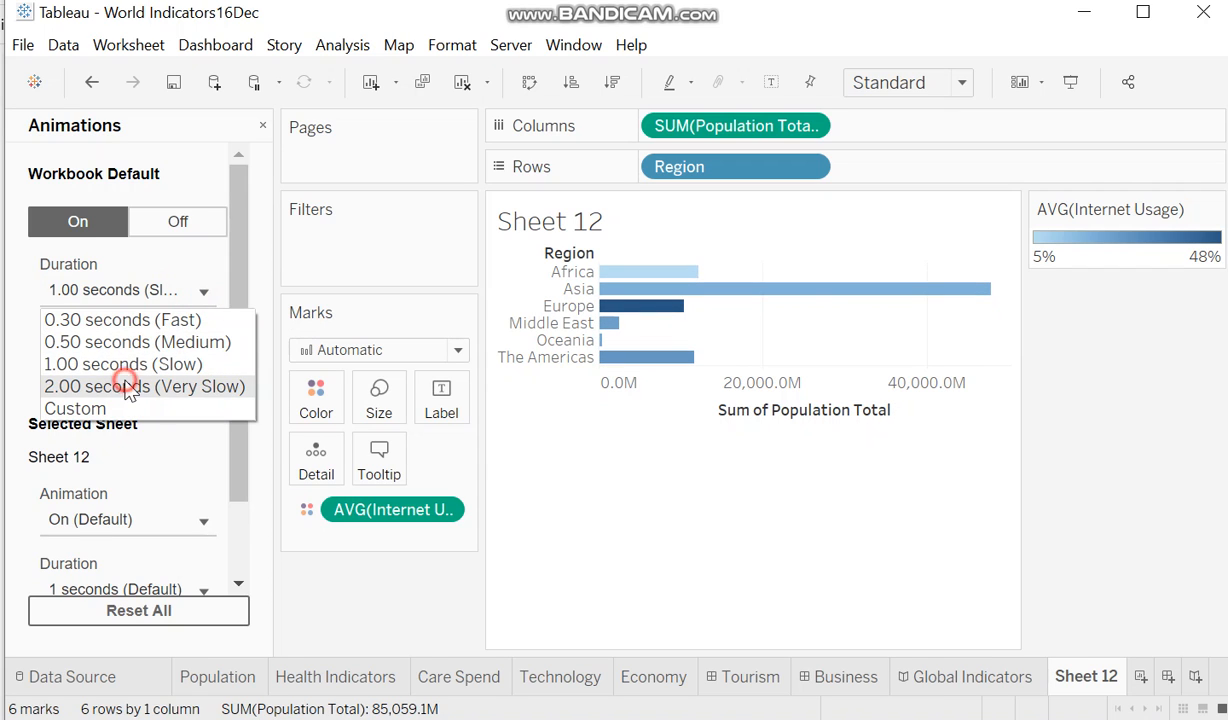
pyautogui.click(128, 388)
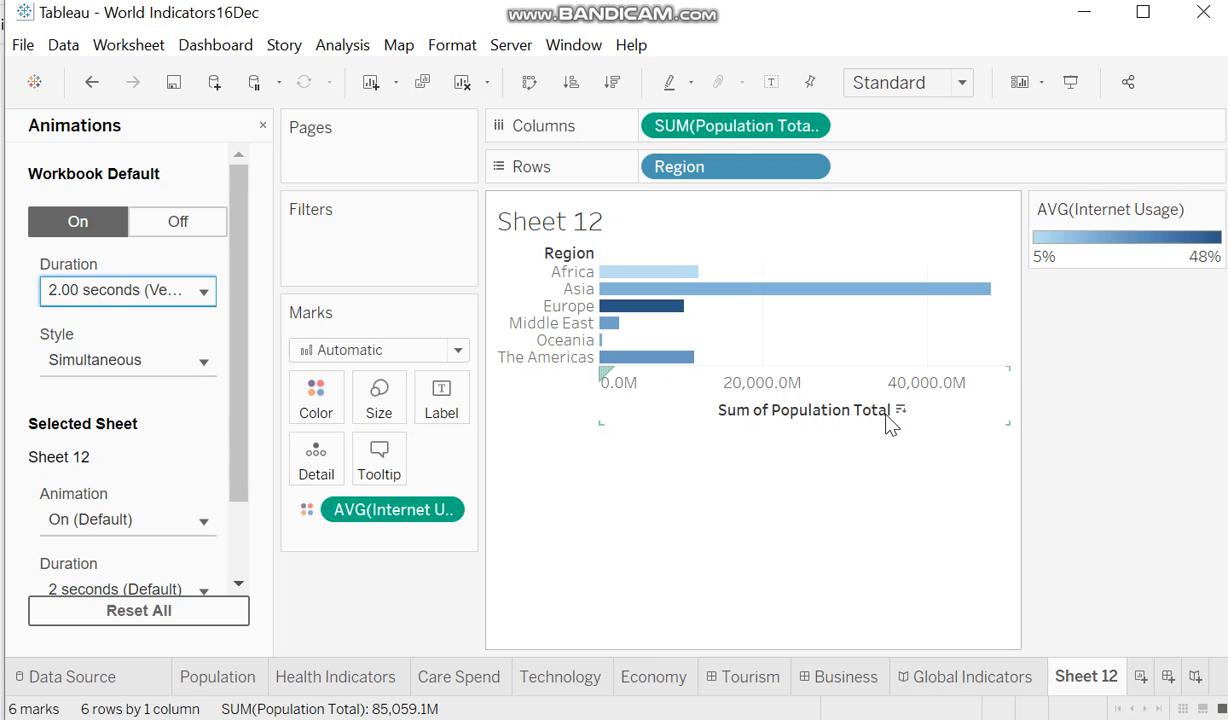
pyautogui.click(900, 411)
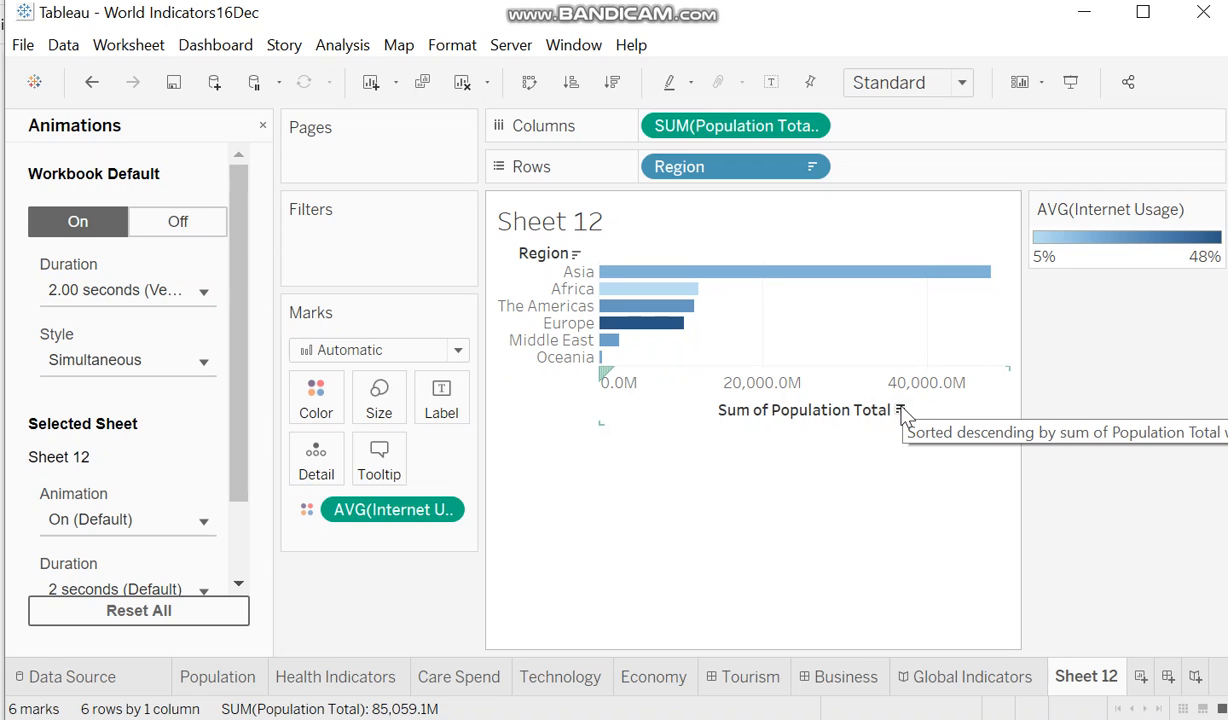
pyautogui.rightClick(1076, 680)
pyautogui.click(1138, 387)
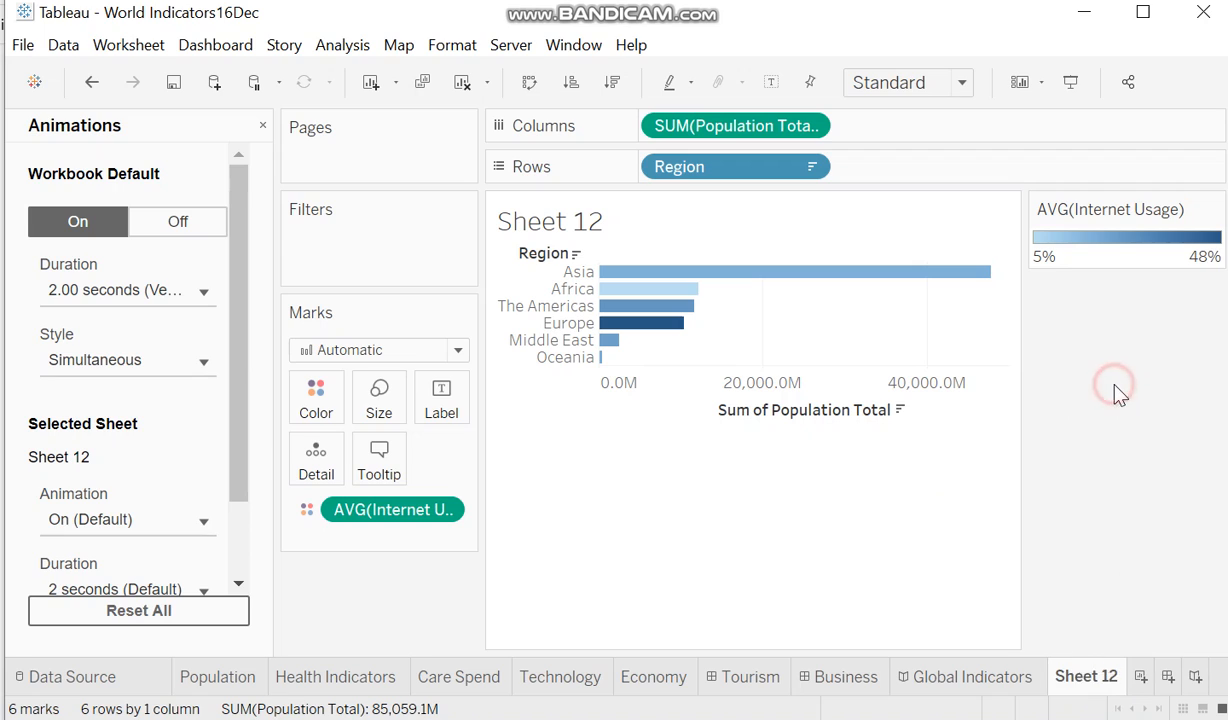
# - Rename the population bar chart sheet as Anim1 and add a new worksheet named ScatterPlot
pyautogui.write('Anim1')
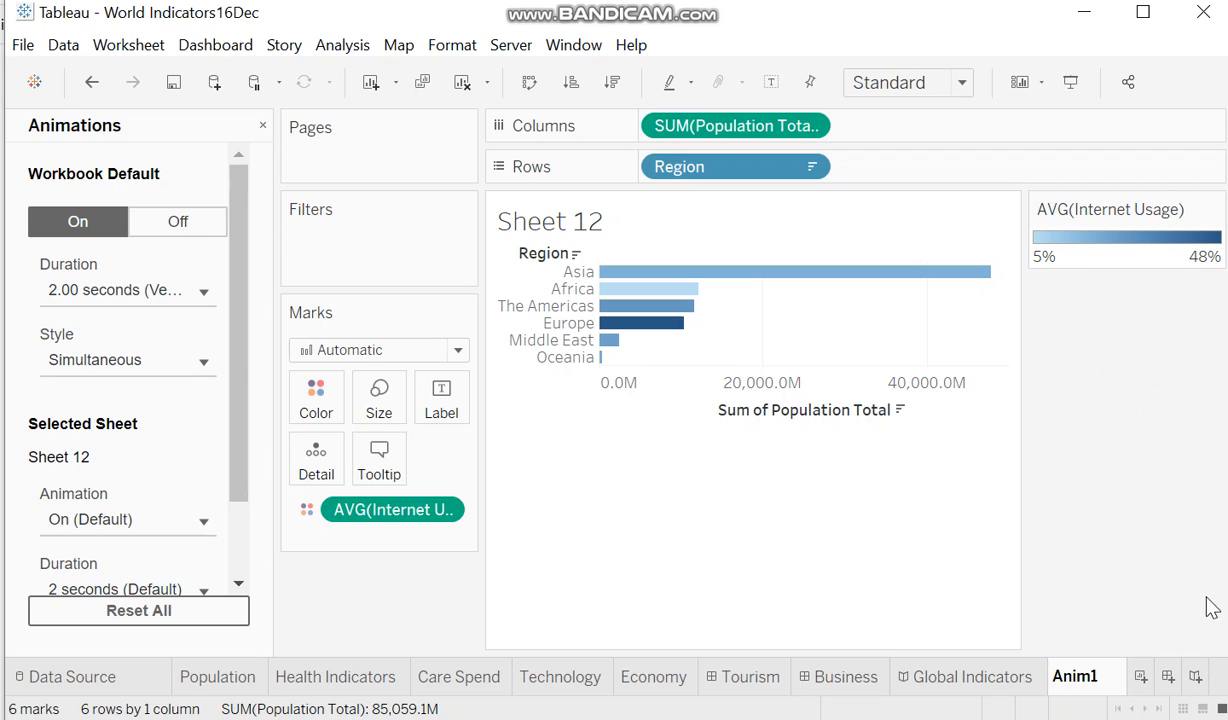
pyautogui.click(1138, 678)
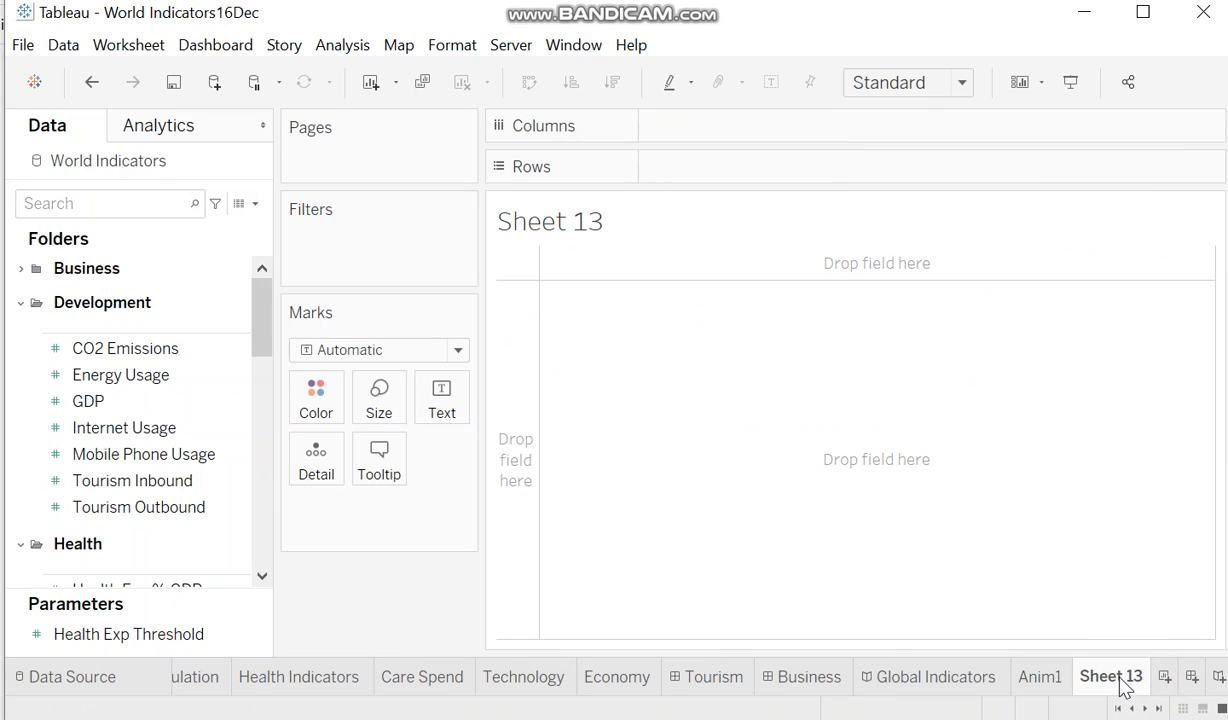
pyautogui.rightClick(1112, 674)
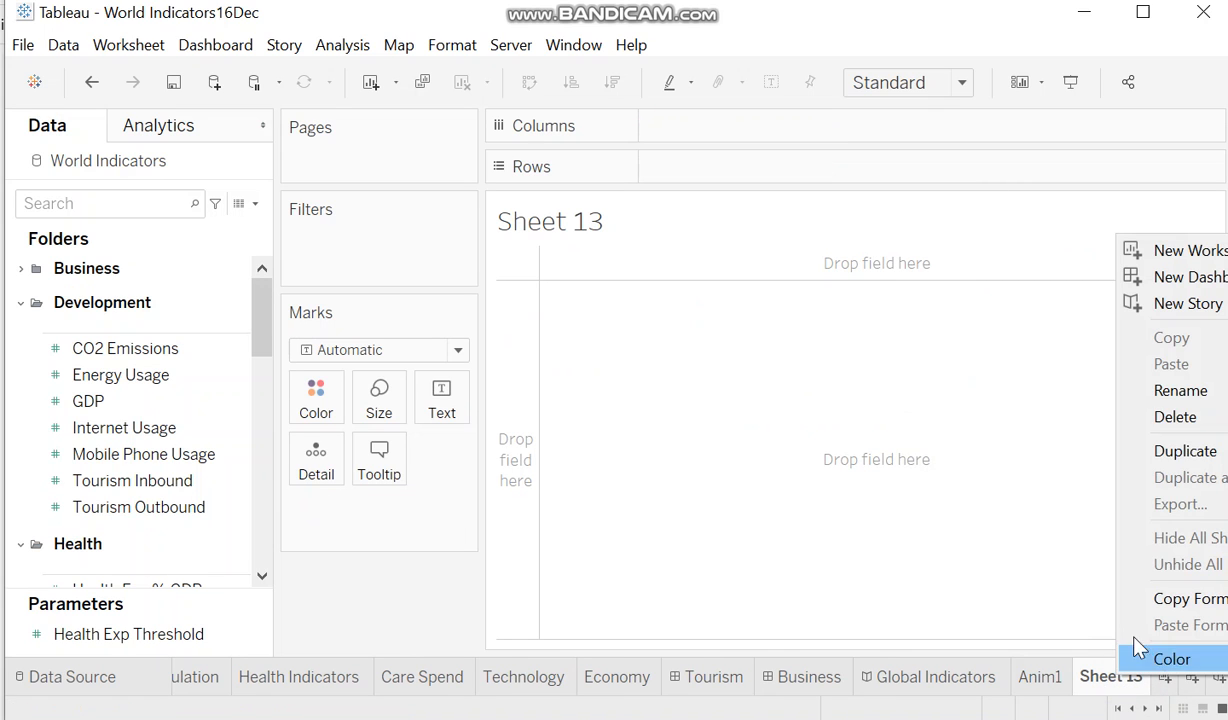
pyautogui.click(1180, 390)
pyautogui.write('Scatter')
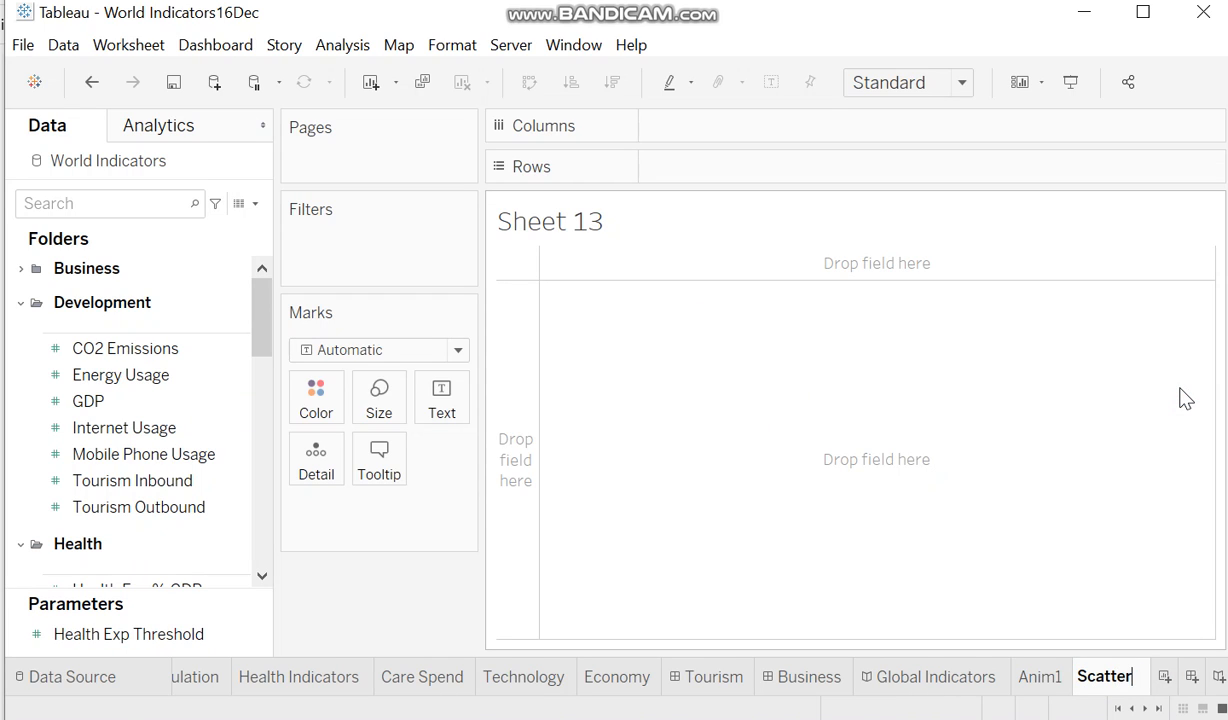
pyautogui.write('Plot')
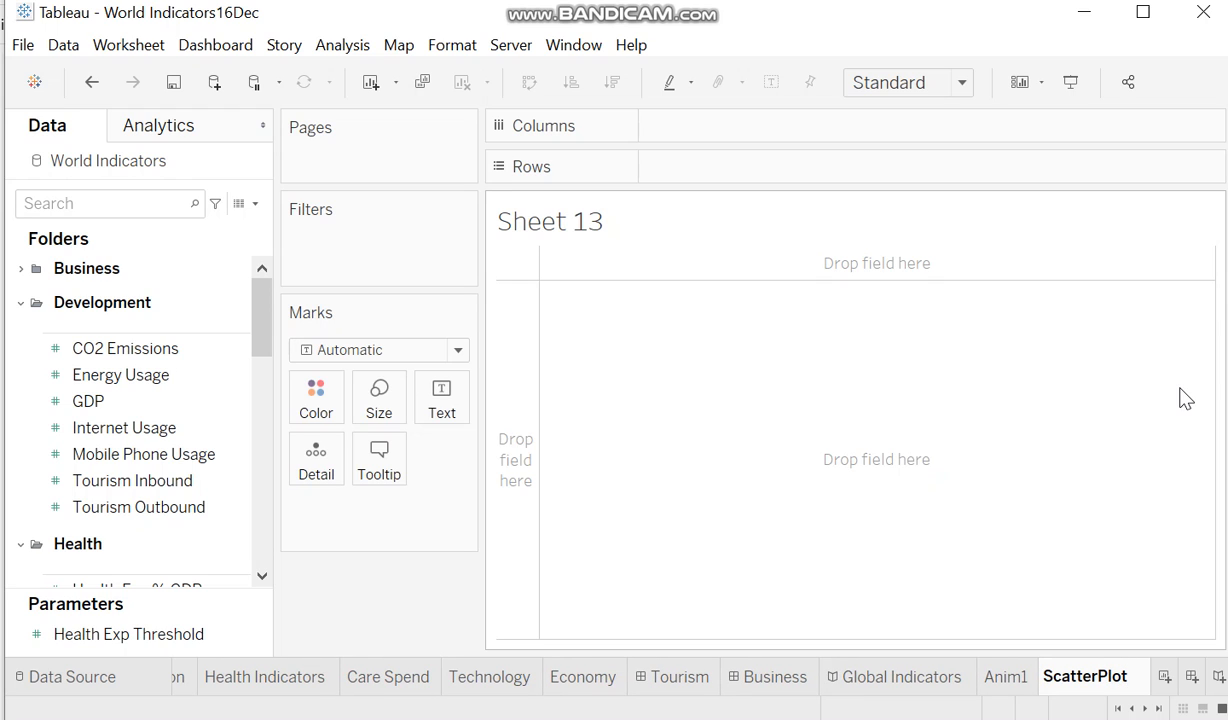
pyautogui.click(736, 406)
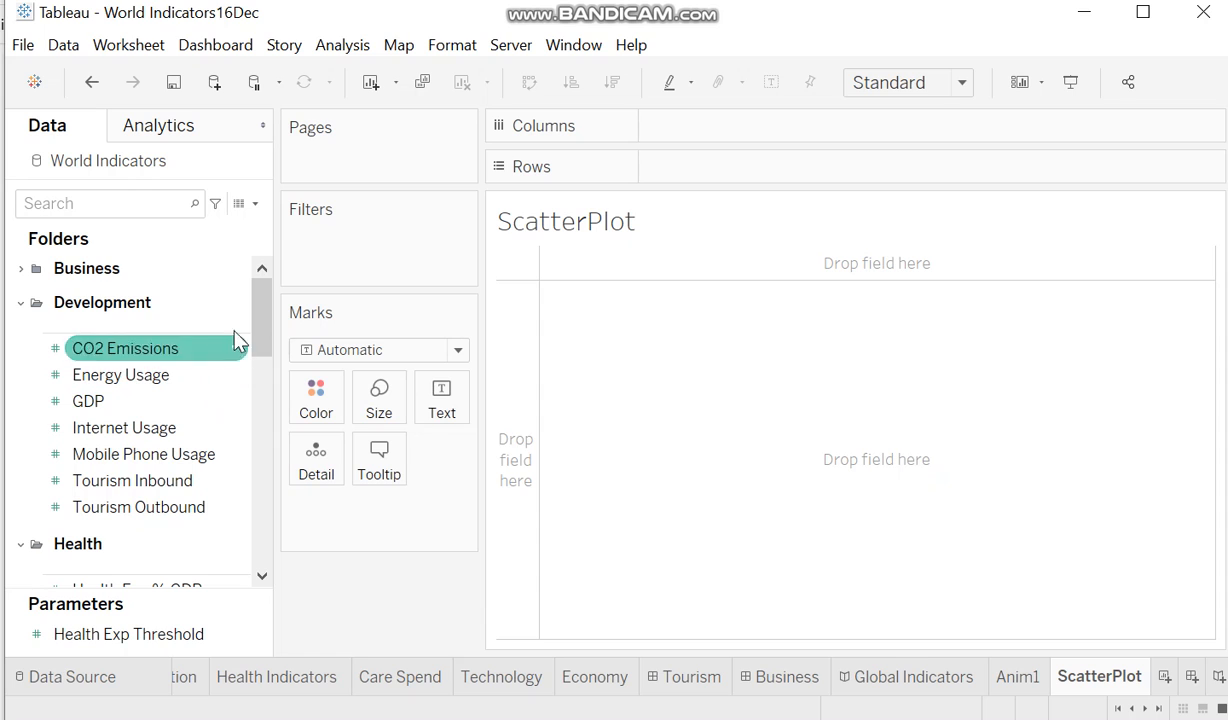
# - Plot Health Exp % GDP on rows against Life Expectancy on columns and turn off Aggregate Measures
pyautogui.moveTo(258, 312); pyautogui.dragTo(256, 372)
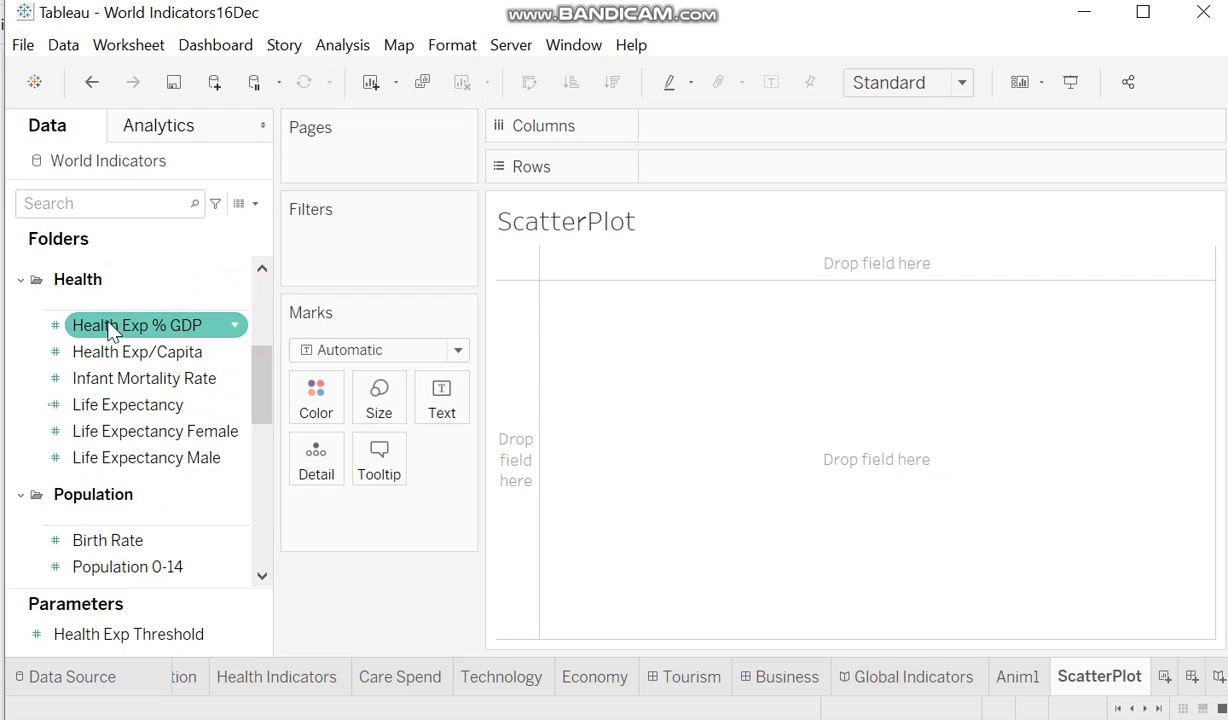
pyautogui.moveTo(110, 333)
pyautogui.mouseDown()
pyautogui.moveTo(411, 403)
pyautogui.moveTo(529, 395)
pyautogui.moveTo(520, 405)
pyautogui.moveTo(663, 156)
pyautogui.mouseUp()
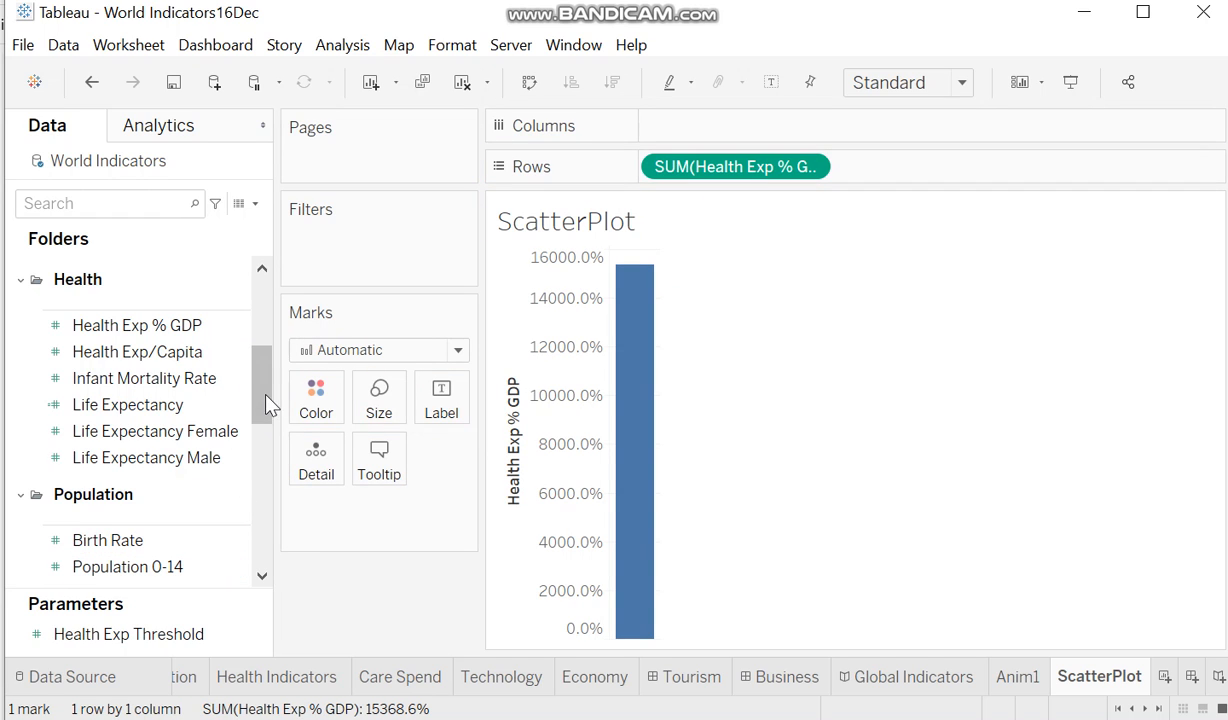
pyautogui.moveTo(128, 404); pyautogui.dragTo(705, 126)
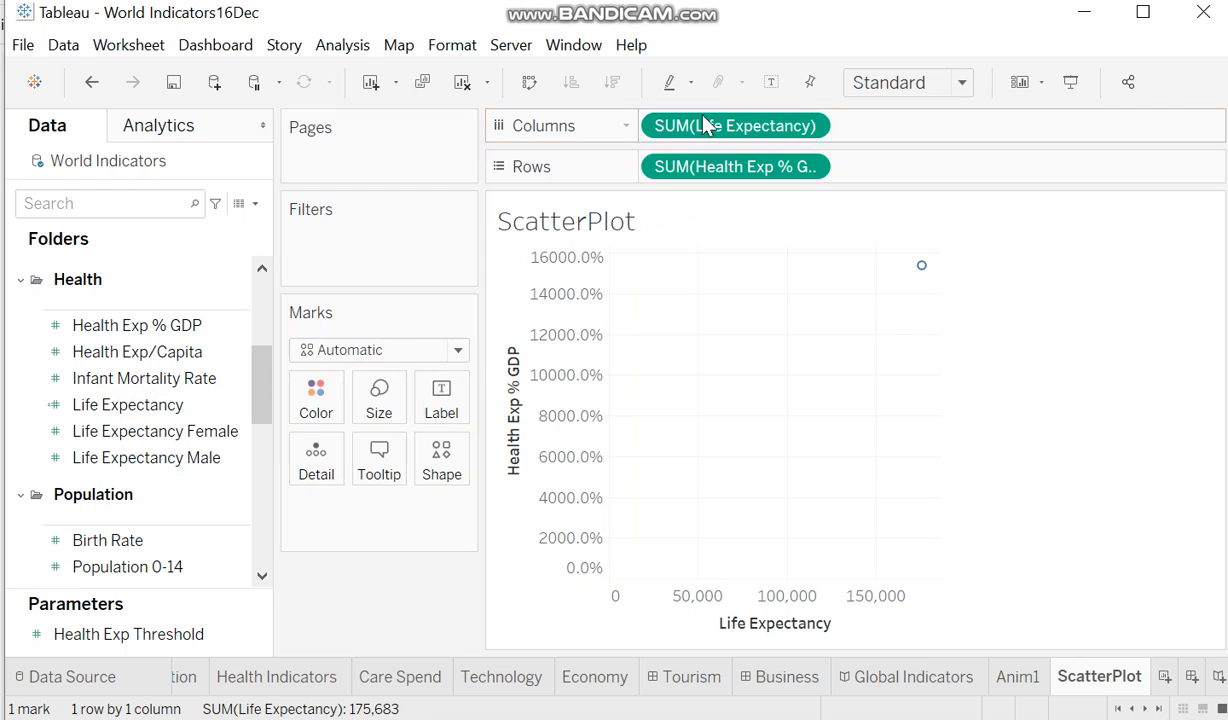
pyautogui.moveTo(921, 274)
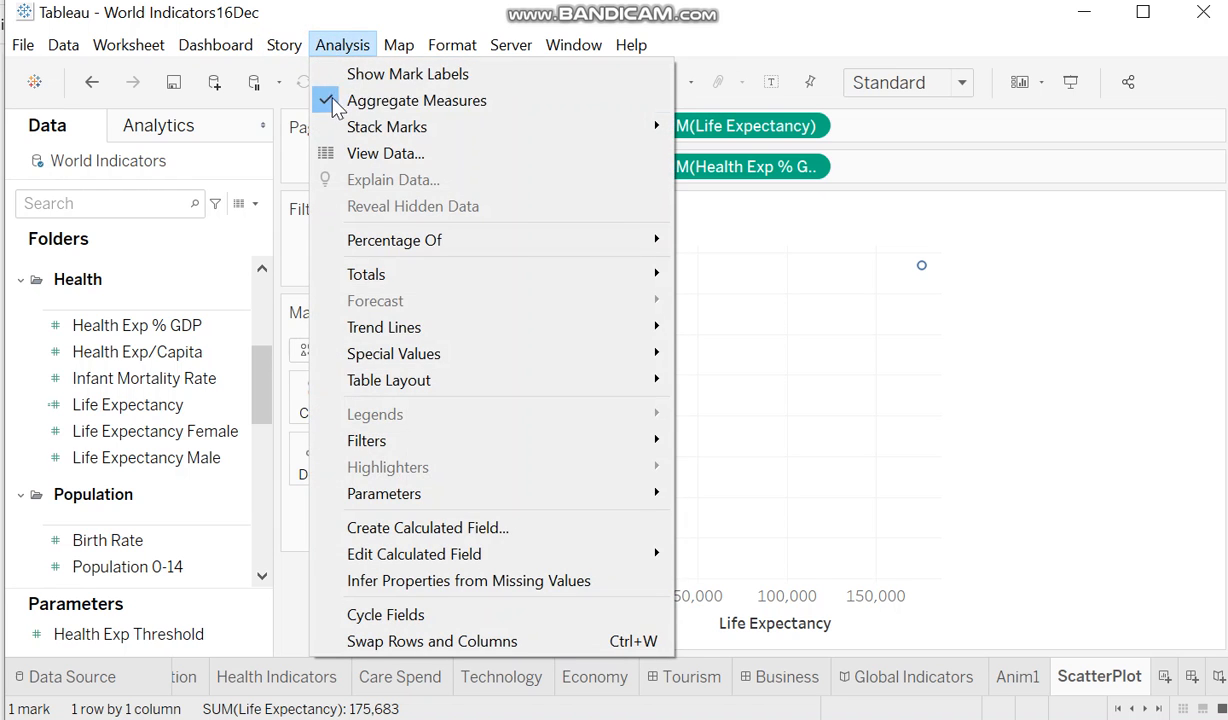
pyautogui.click(333, 103)
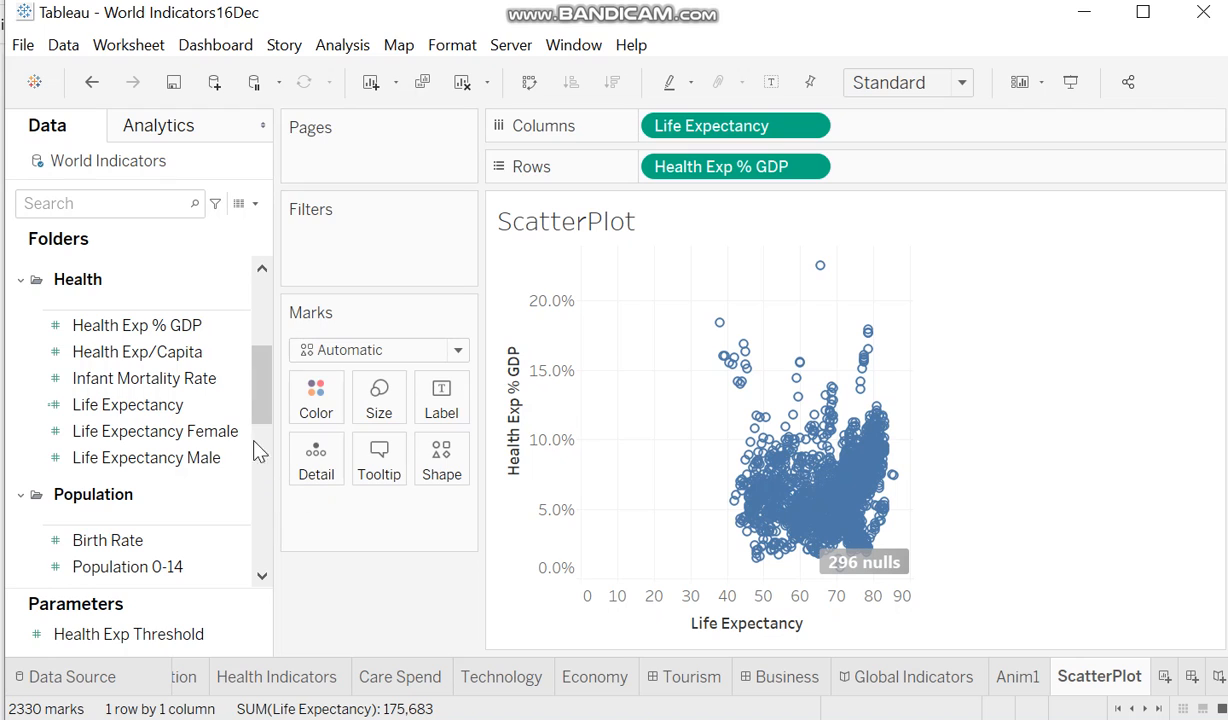
# - Color the scatter plot marks by Region
pyautogui.moveTo(260, 390); pyautogui.dragTo(250, 495)
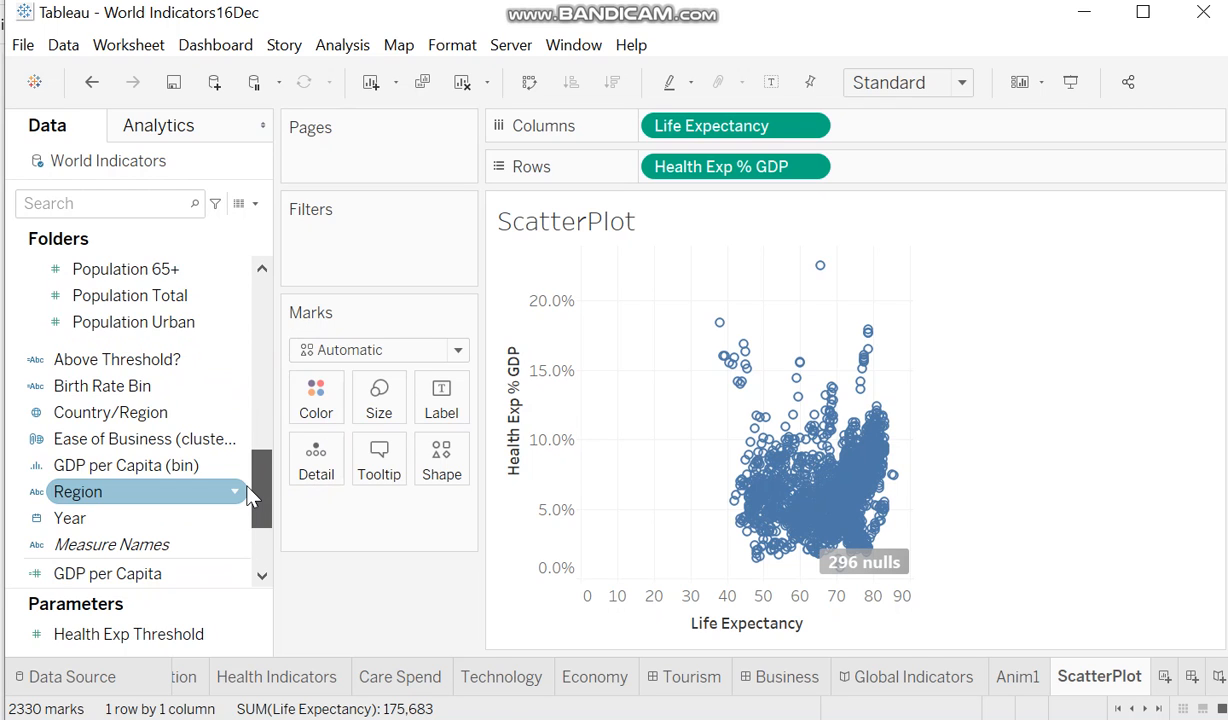
pyautogui.moveTo(250, 495)
pyautogui.mouseDown()
pyautogui.moveTo(258, 385)
pyautogui.moveTo(296, 318)
pyautogui.moveTo(313, 497)
pyautogui.mouseUp()
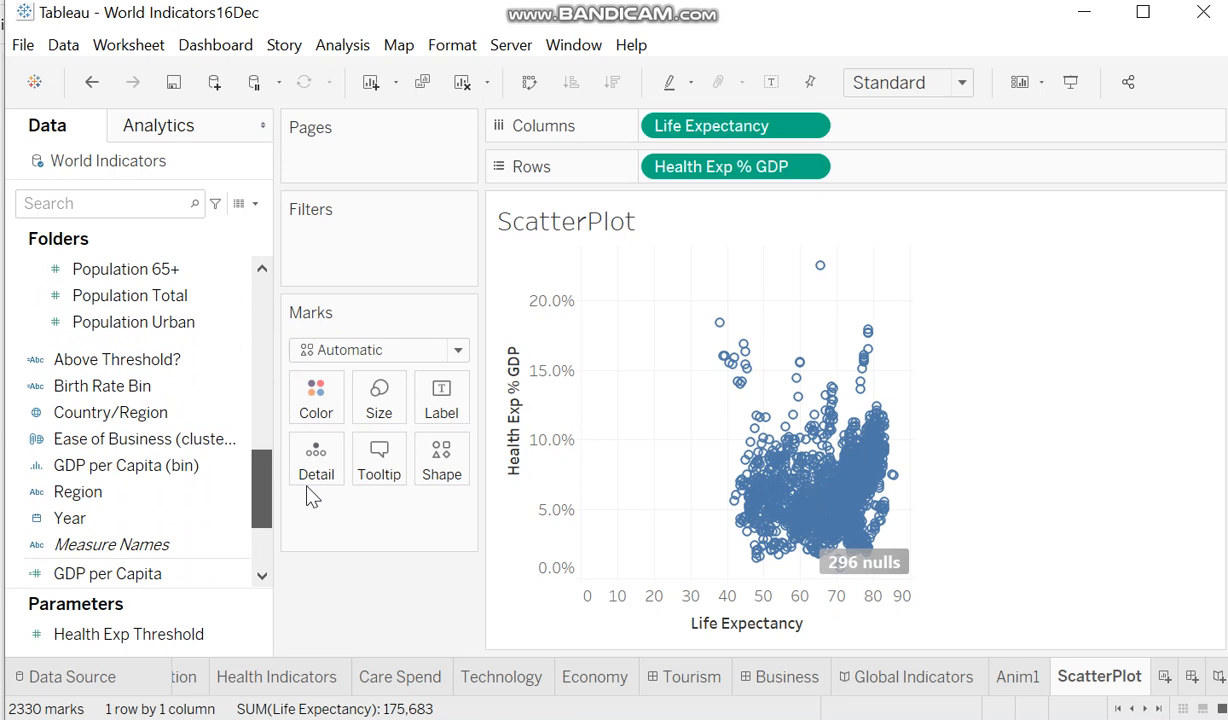
pyautogui.click(90, 500)
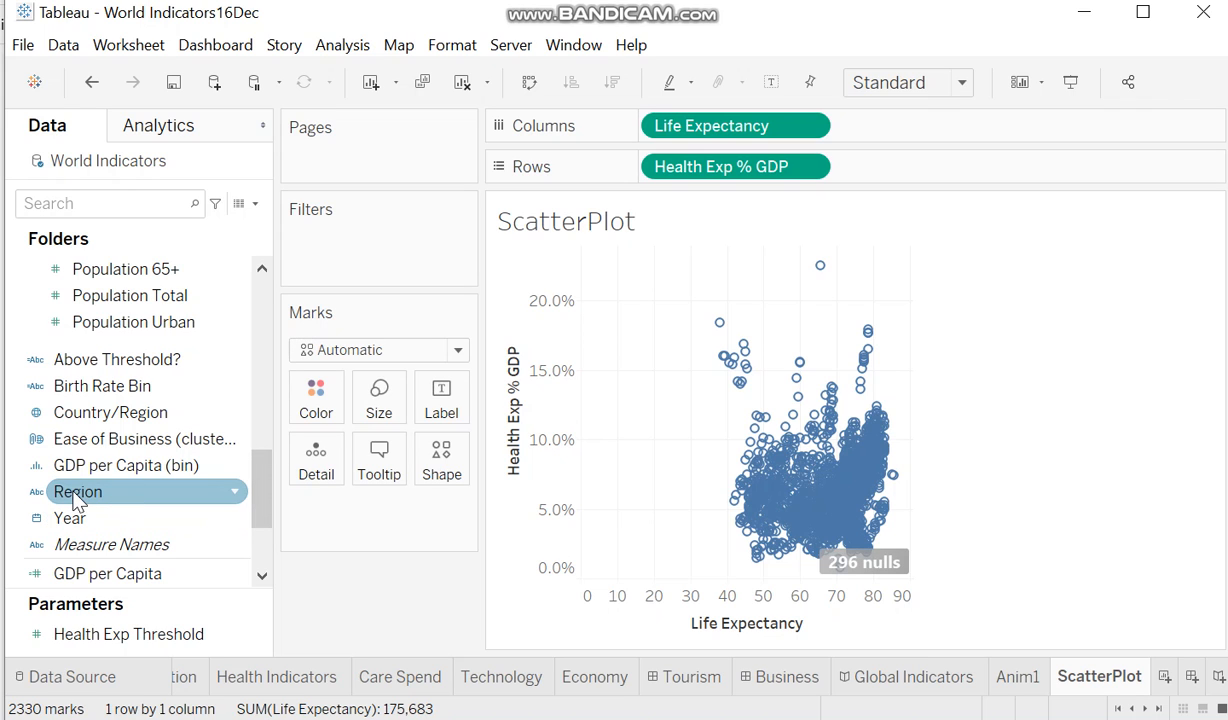
pyautogui.moveTo(78, 500); pyautogui.dragTo(315, 415)
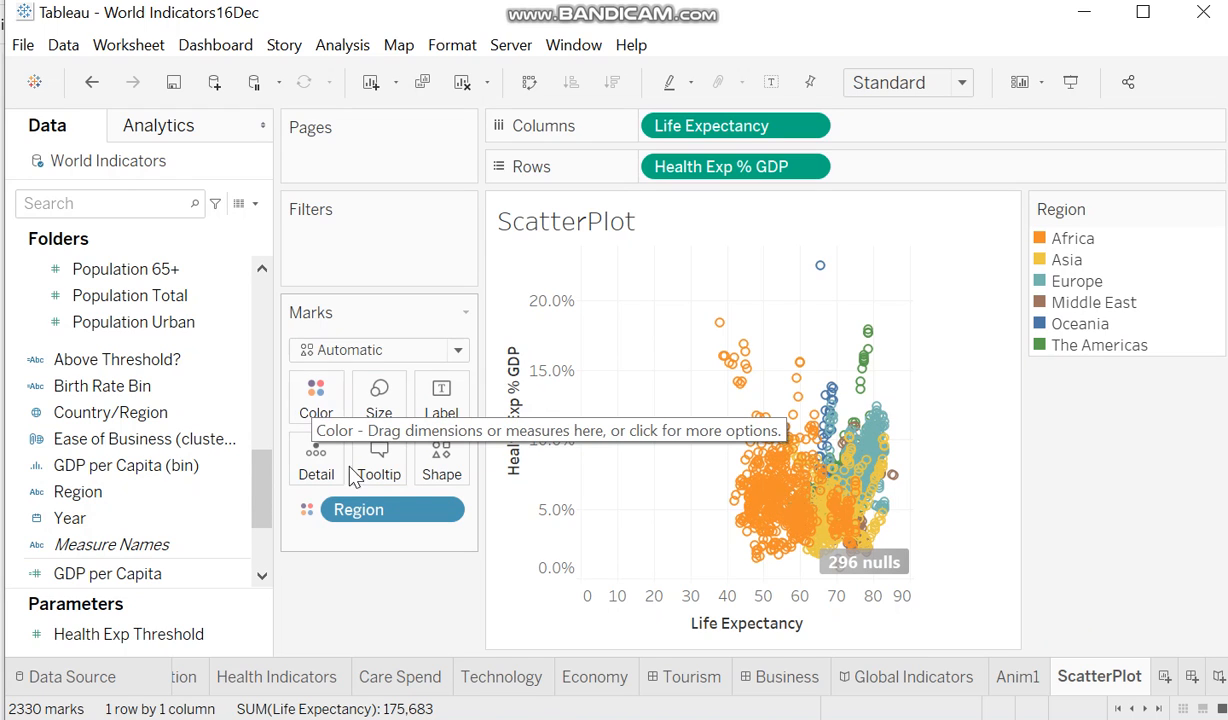
# - Highlight the Africa, Asia, Europe and Middle East marks one after another from the color legend, and clear the highlight
pyautogui.click(1041, 245)
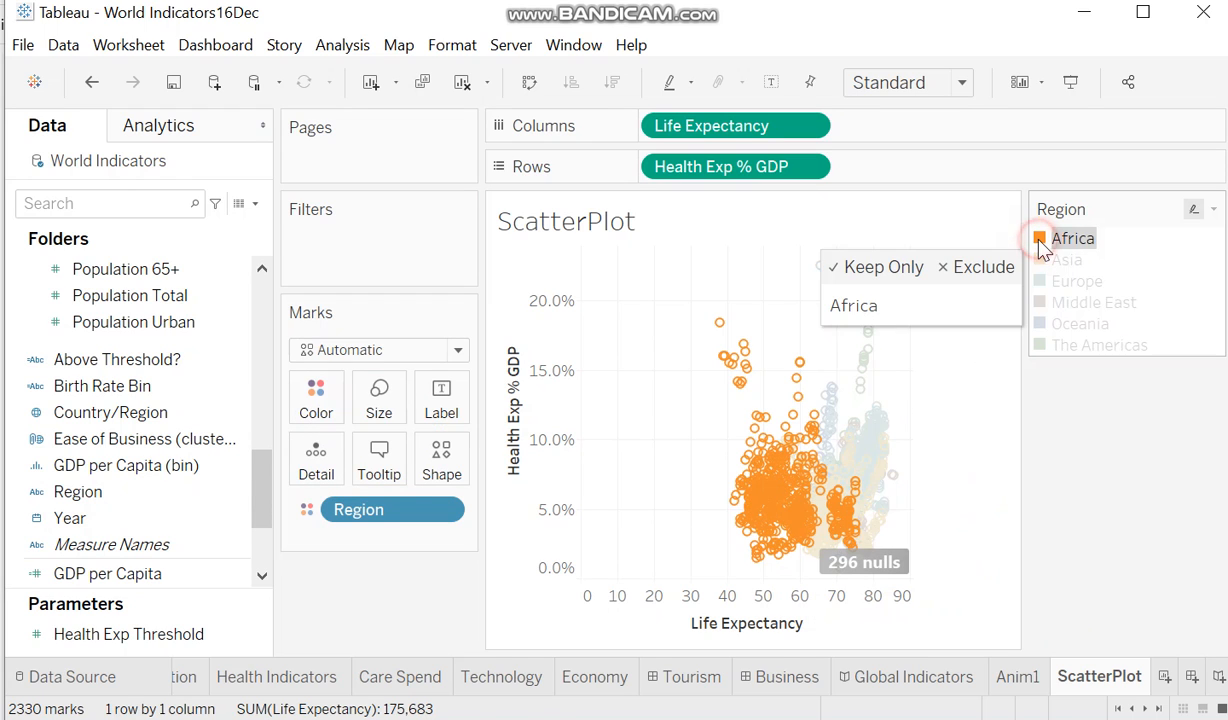
pyautogui.click(1037, 260)
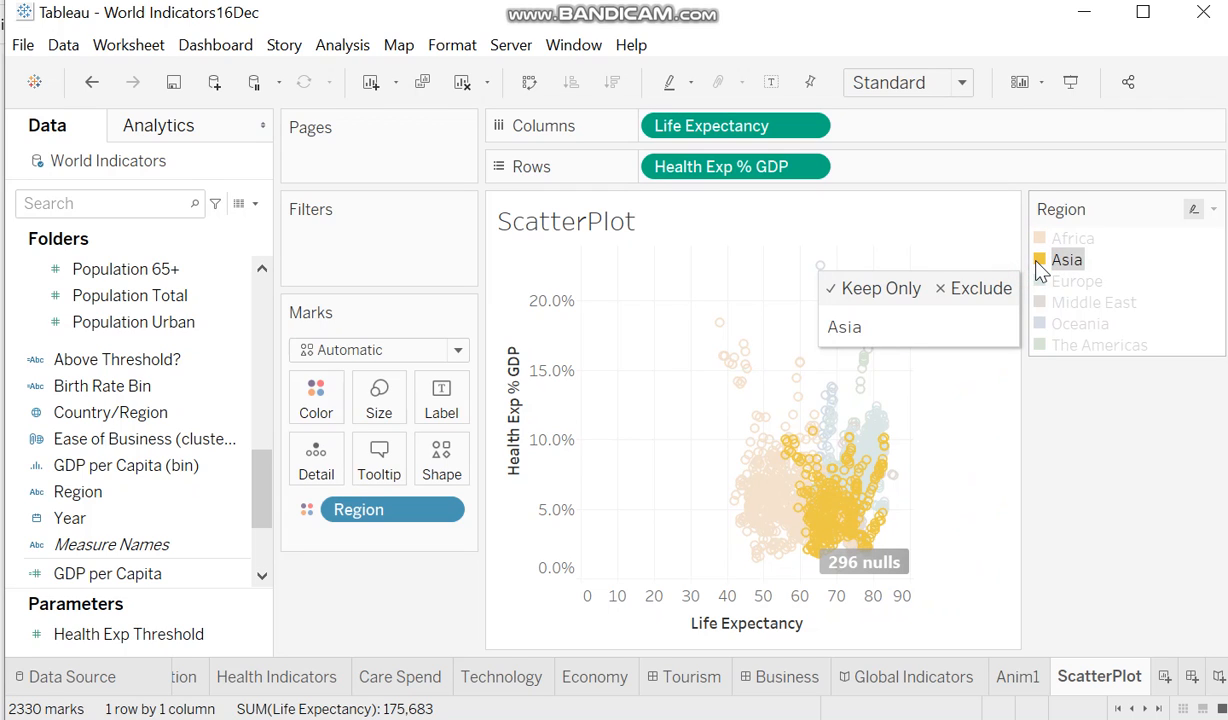
pyautogui.click(1040, 283)
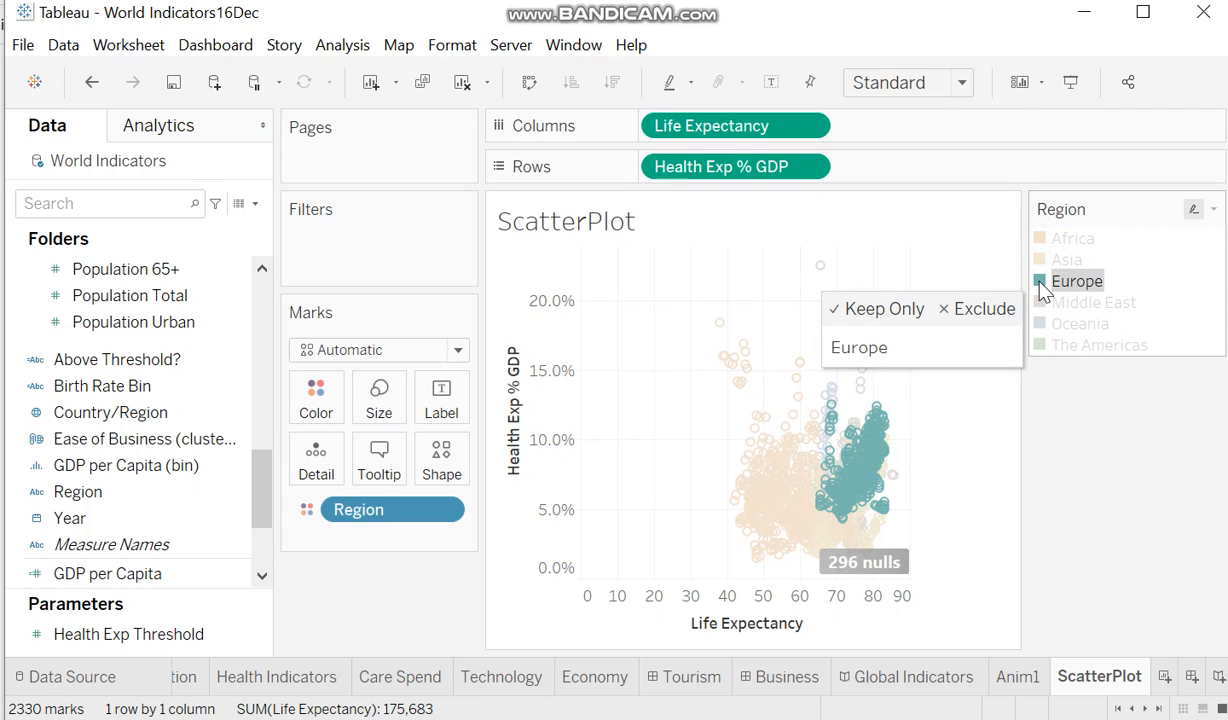
pyautogui.click(1040, 303)
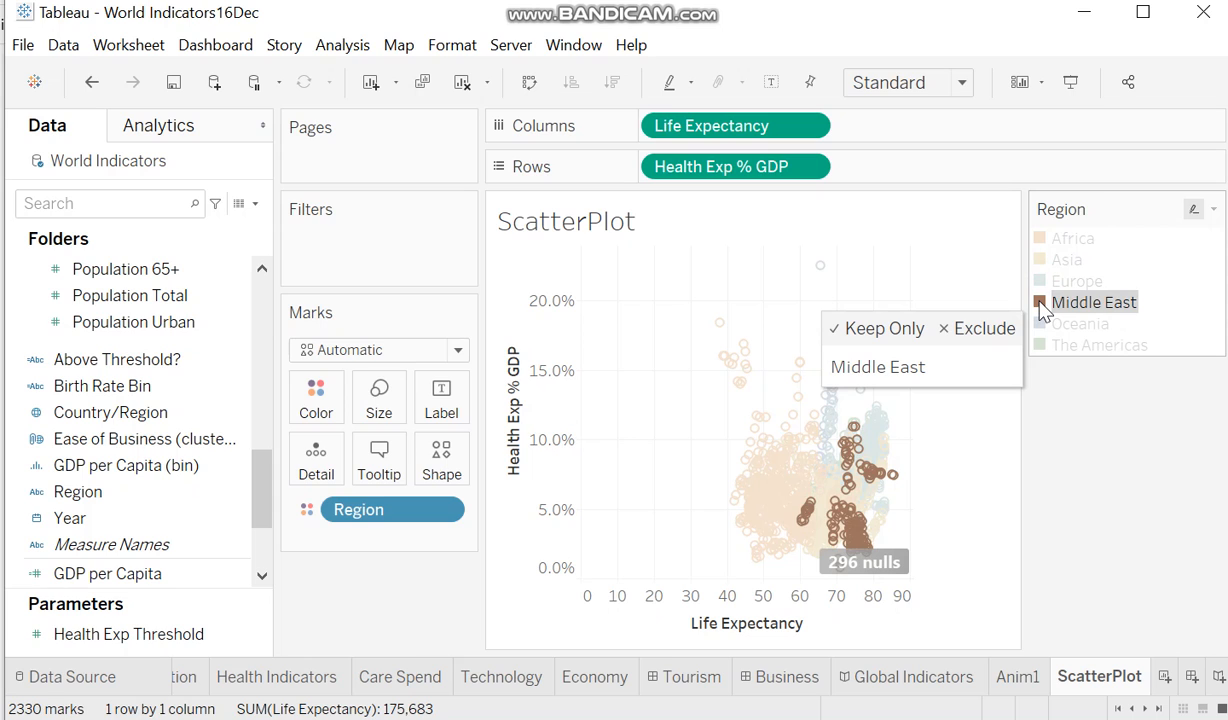
pyautogui.click(1135, 552)
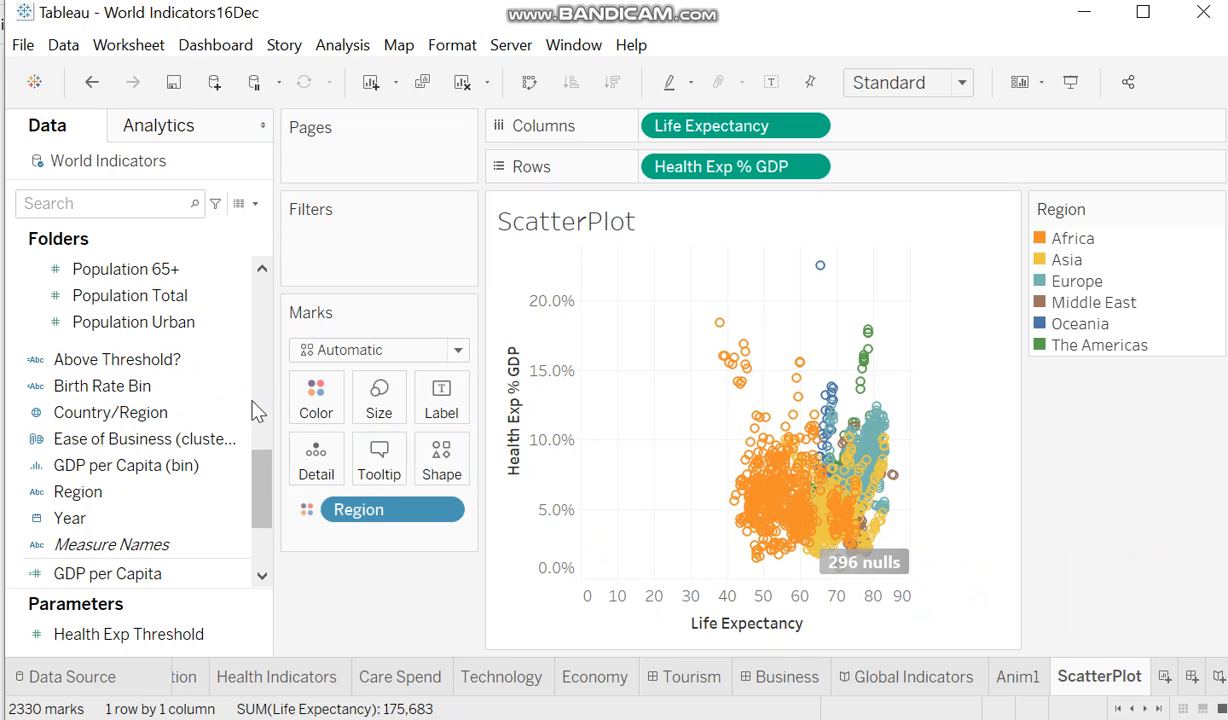
# - Show a filter for the Year field on the scatter plot sheet
pyautogui.moveTo(263, 473); pyautogui.dragTo(293, 485)
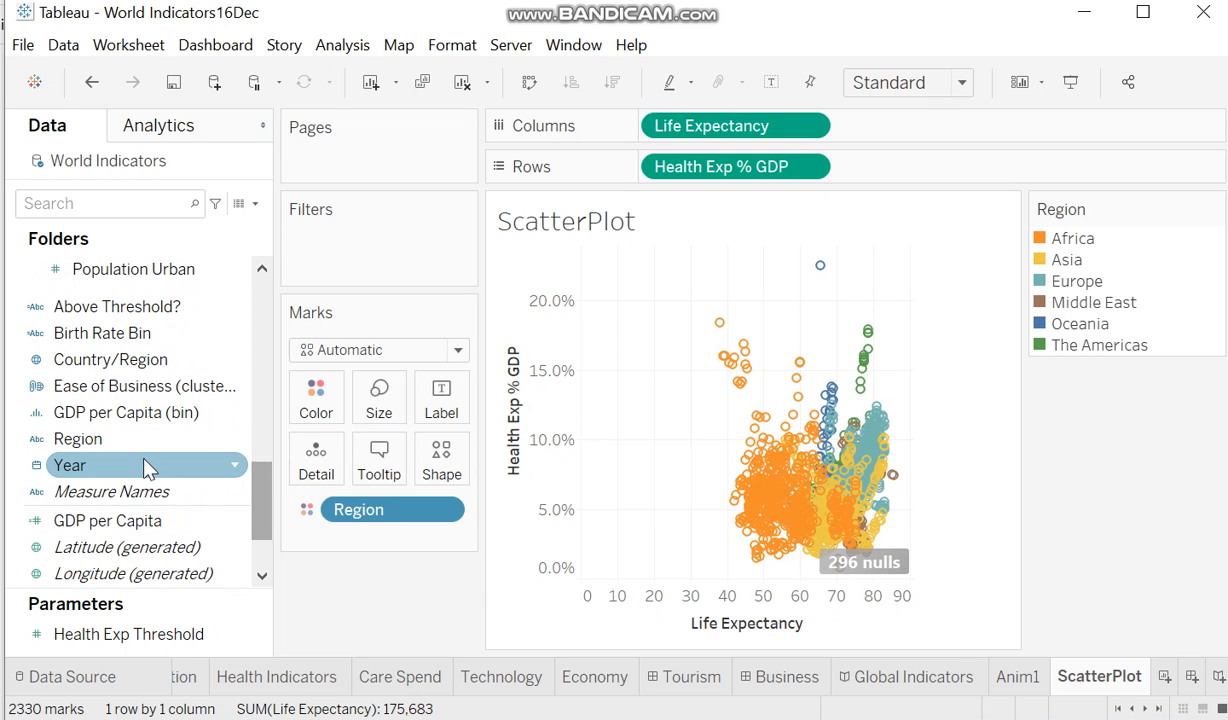
pyautogui.click(237, 470)
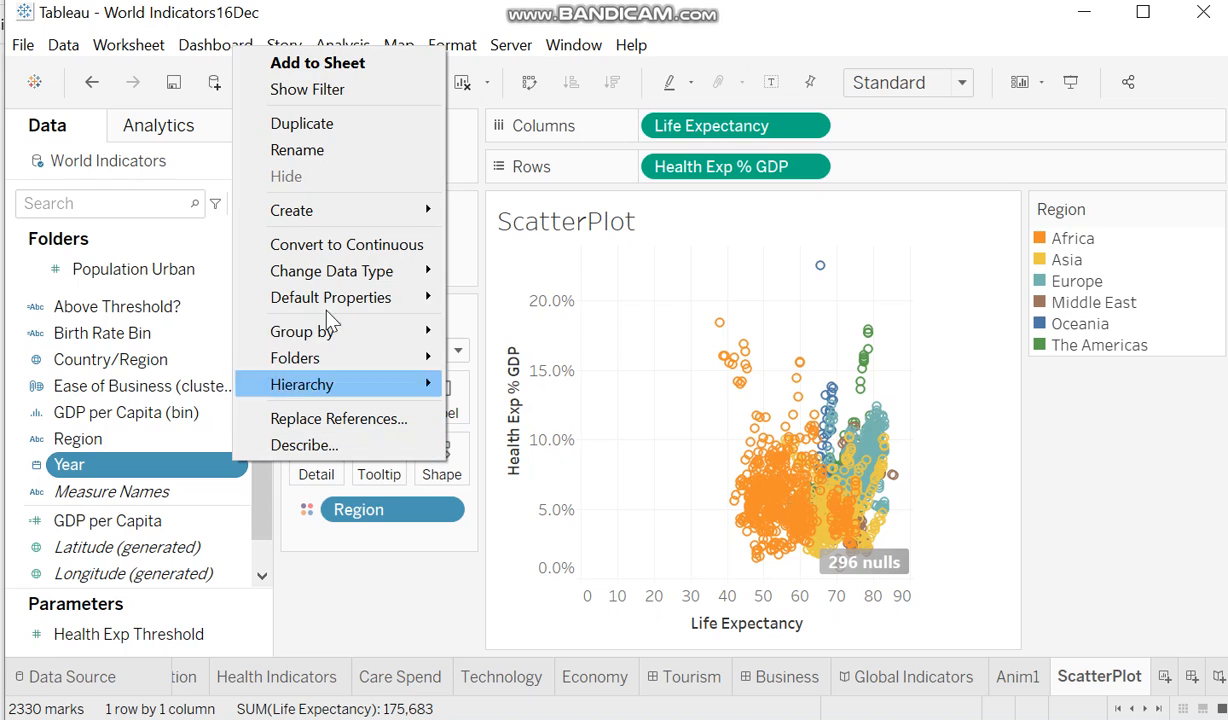
pyautogui.click(307, 89)
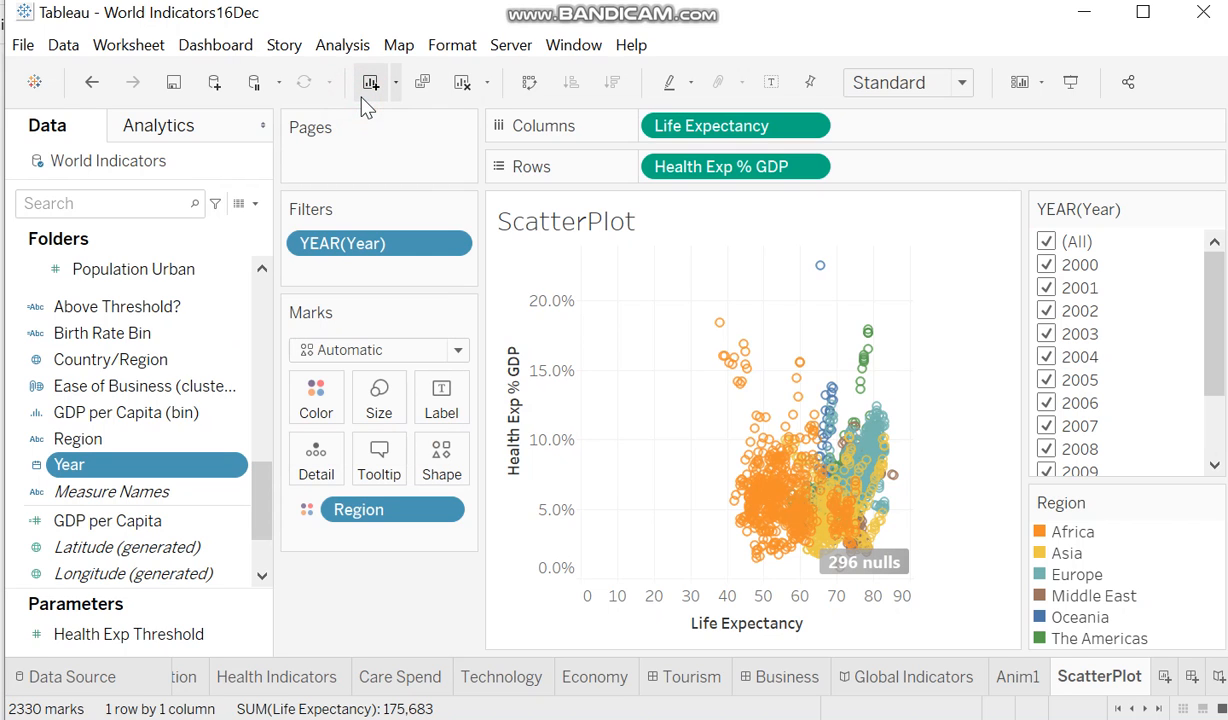
# - Exclude the years 2000 through 2011 one by one in the Year filter, keeping only 2012
pyautogui.click(1046, 265)
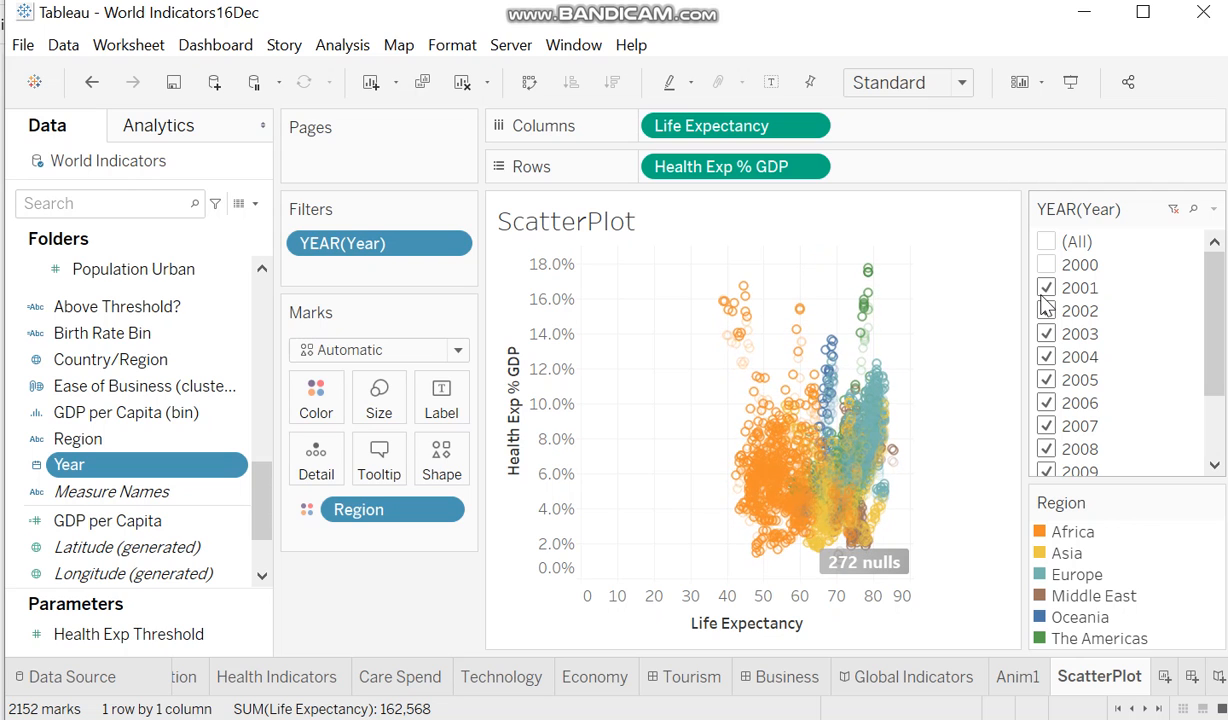
pyautogui.click(1046, 288)
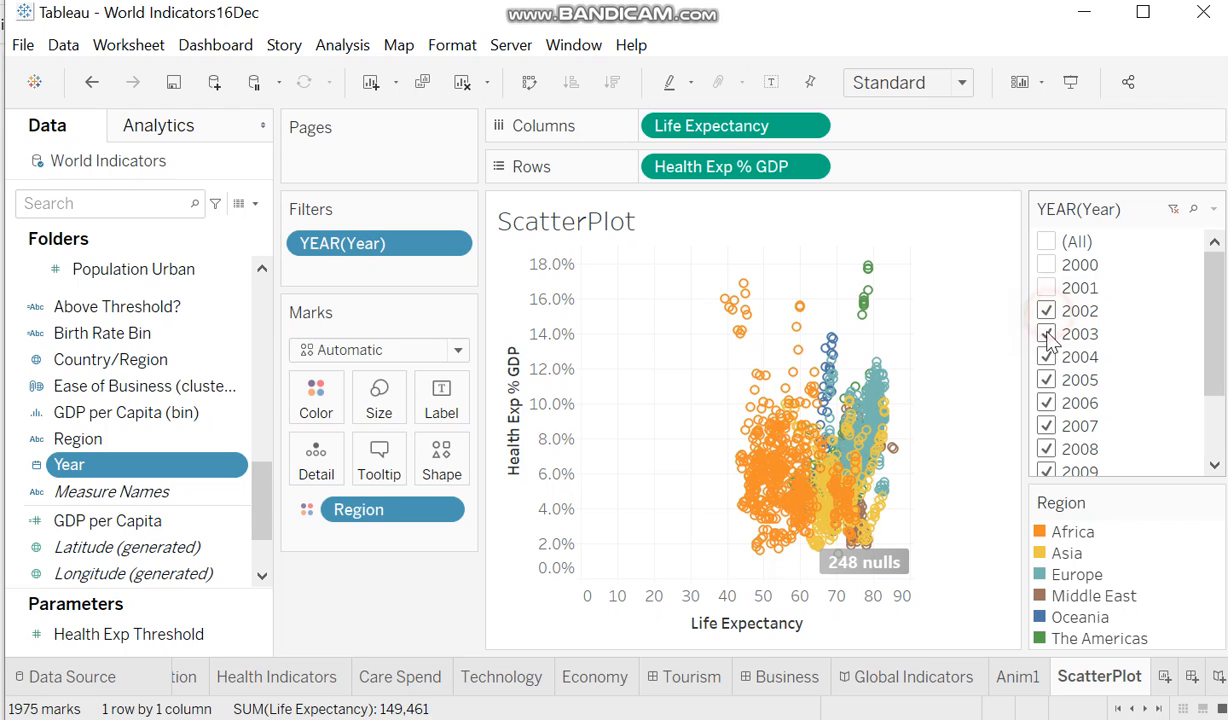
pyautogui.click(1046, 311)
pyautogui.click(1046, 334)
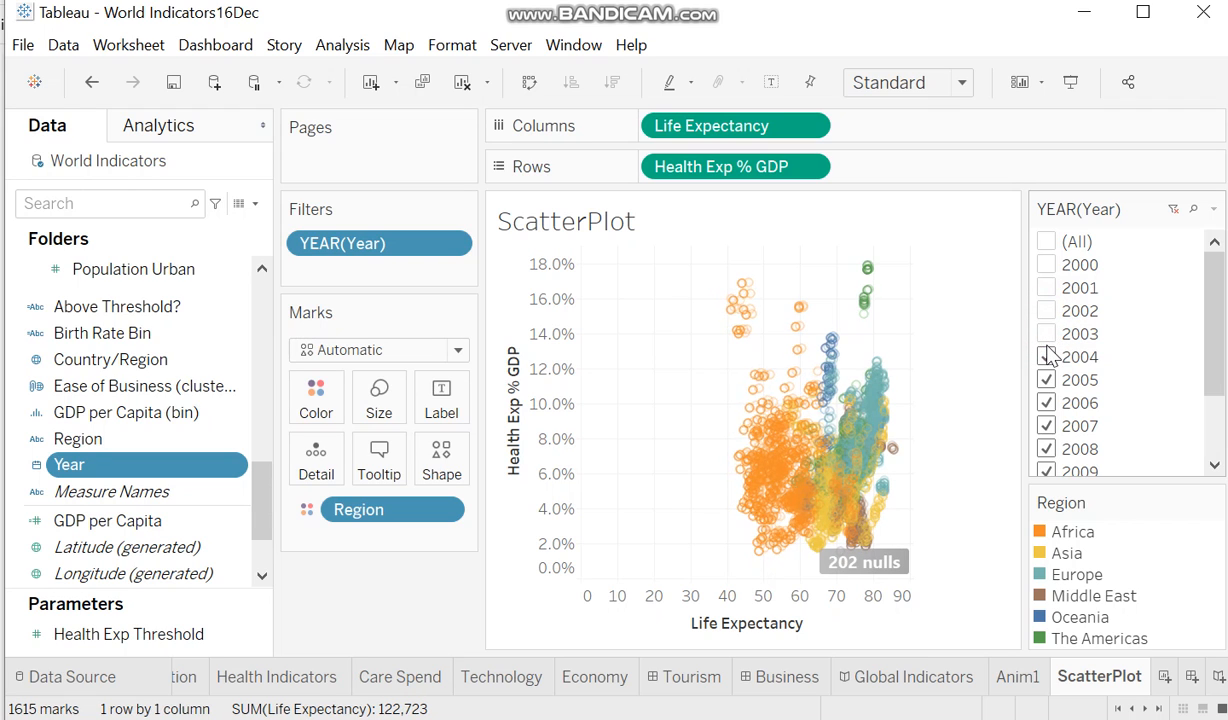
pyautogui.click(1046, 358)
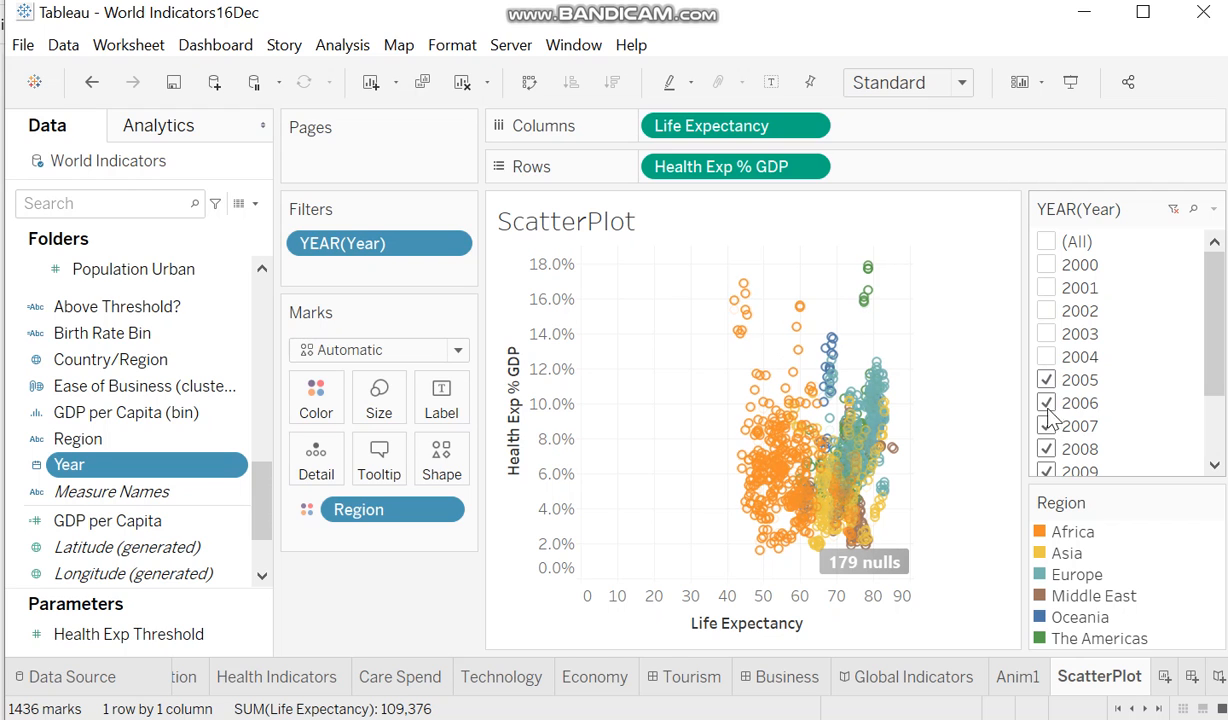
pyautogui.click(1046, 403)
pyautogui.click(1046, 426)
pyautogui.click(1046, 449)
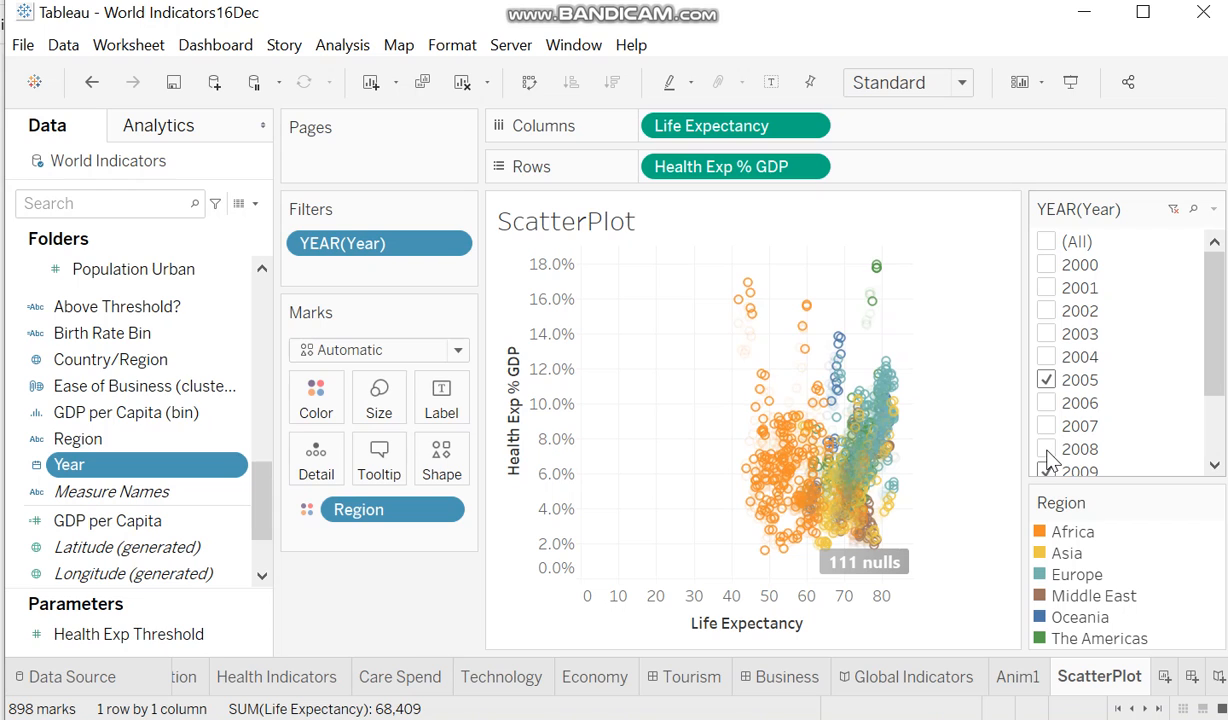
pyautogui.click(1046, 471)
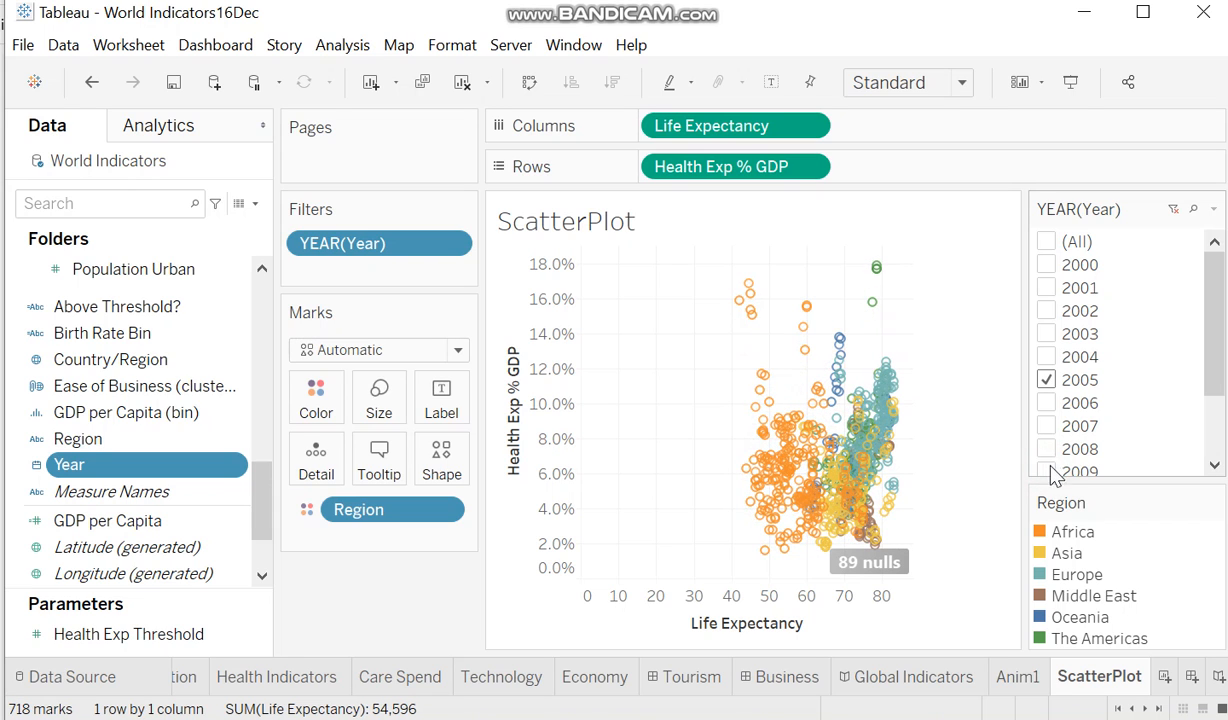
pyautogui.scroll(-2, 1190, 410)
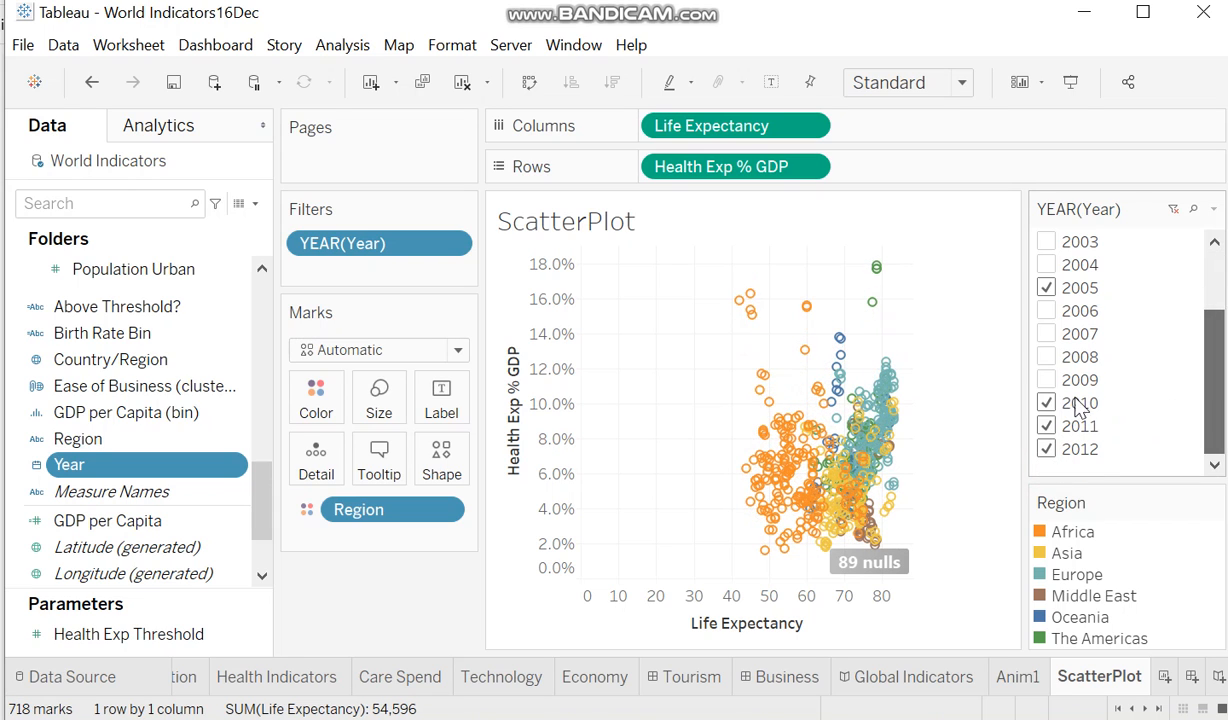
pyautogui.click(1046, 404)
pyautogui.click(1047, 427)
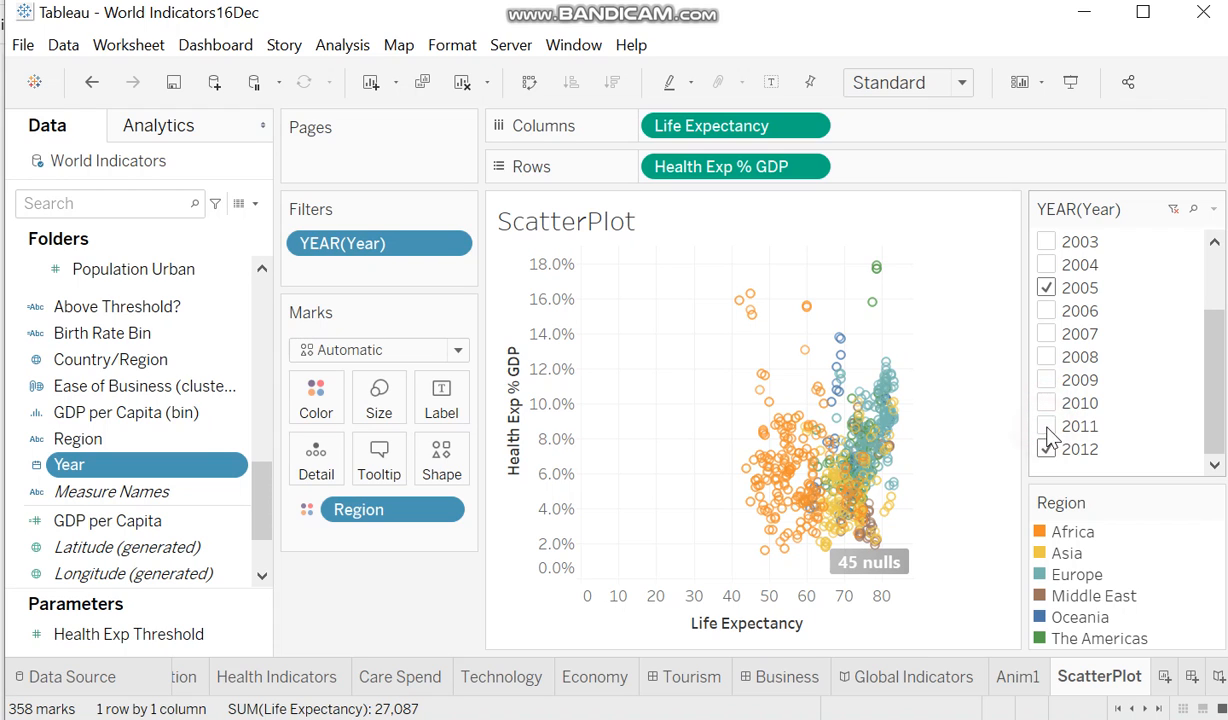
pyautogui.click(1048, 289)
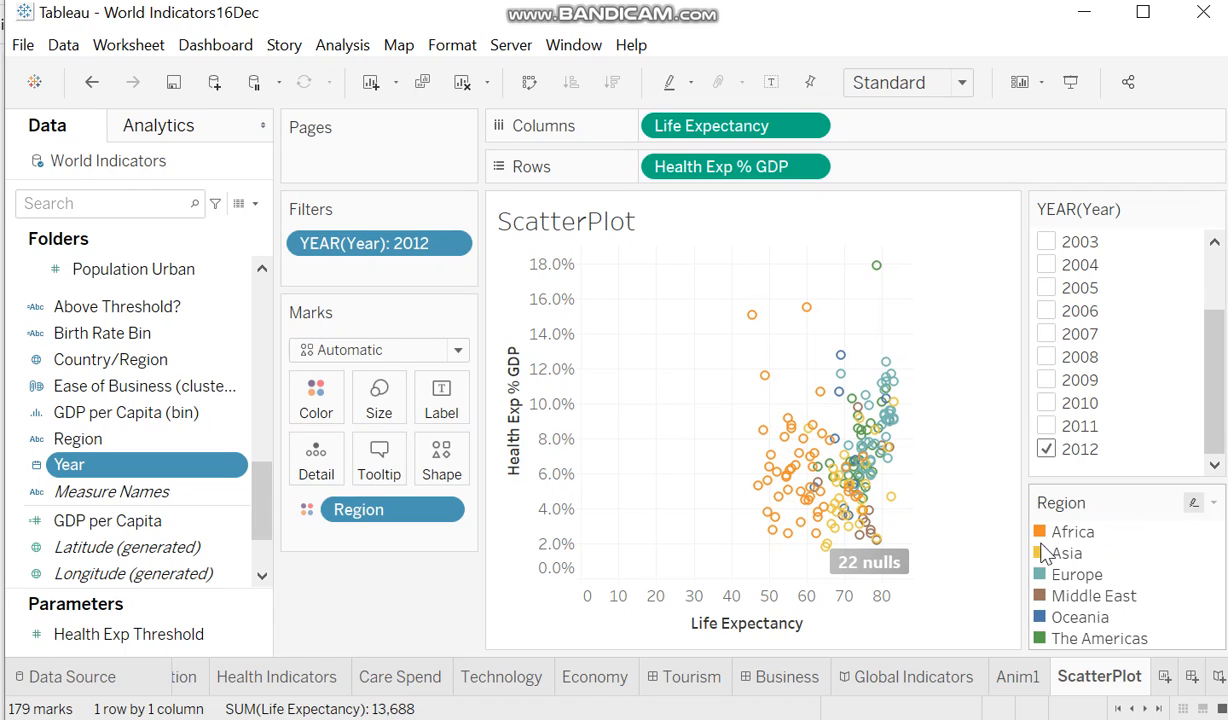
# - Show a filter for the Region field on the scatter plot sheet and keep only Europe selected
pyautogui.click(450, 510)
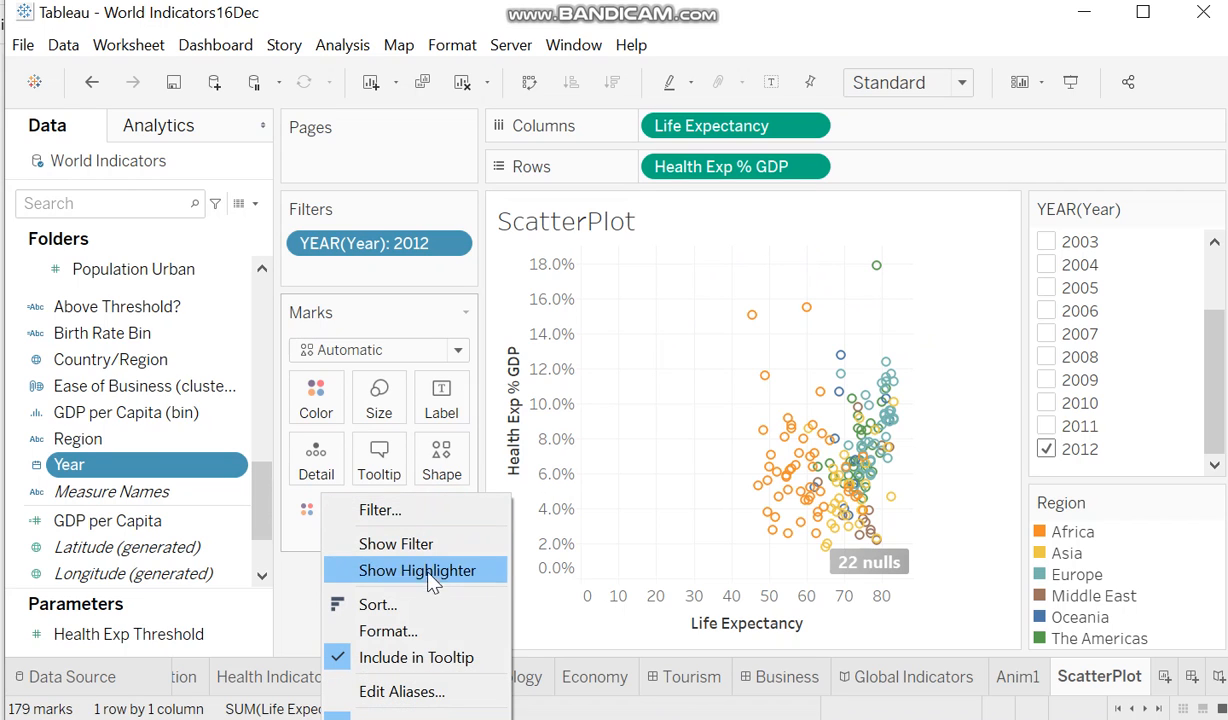
pyautogui.click(395, 546)
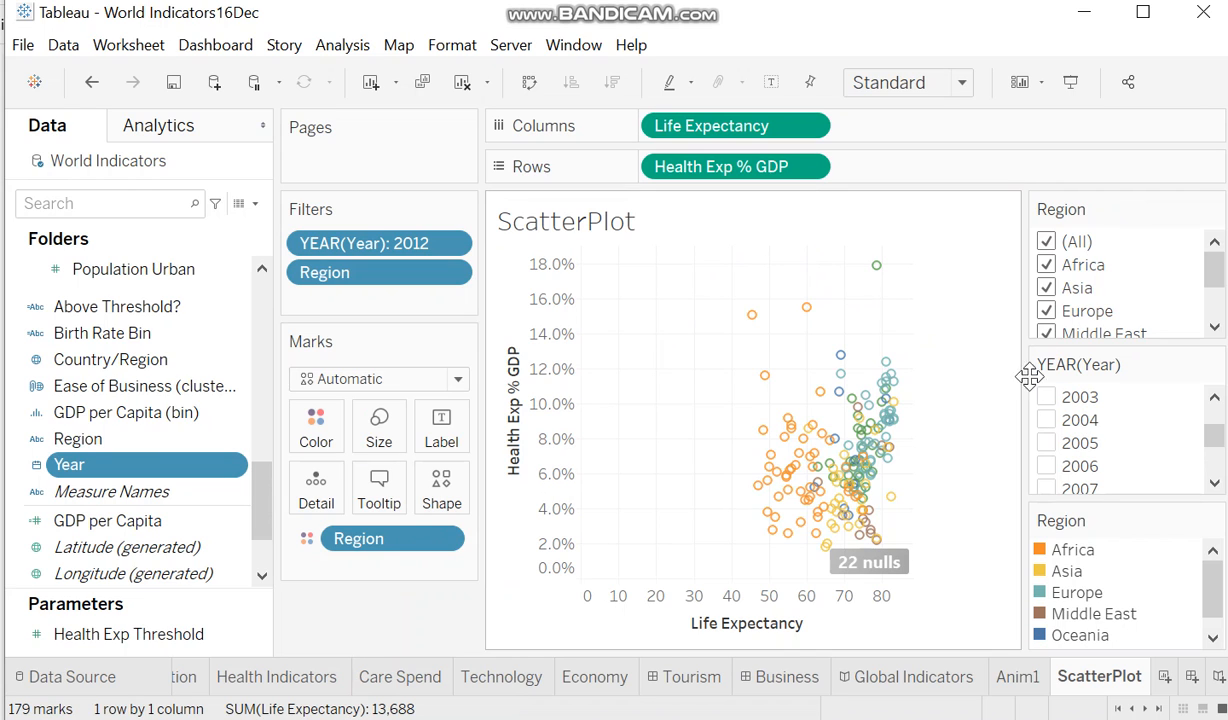
pyautogui.click(1046, 241)
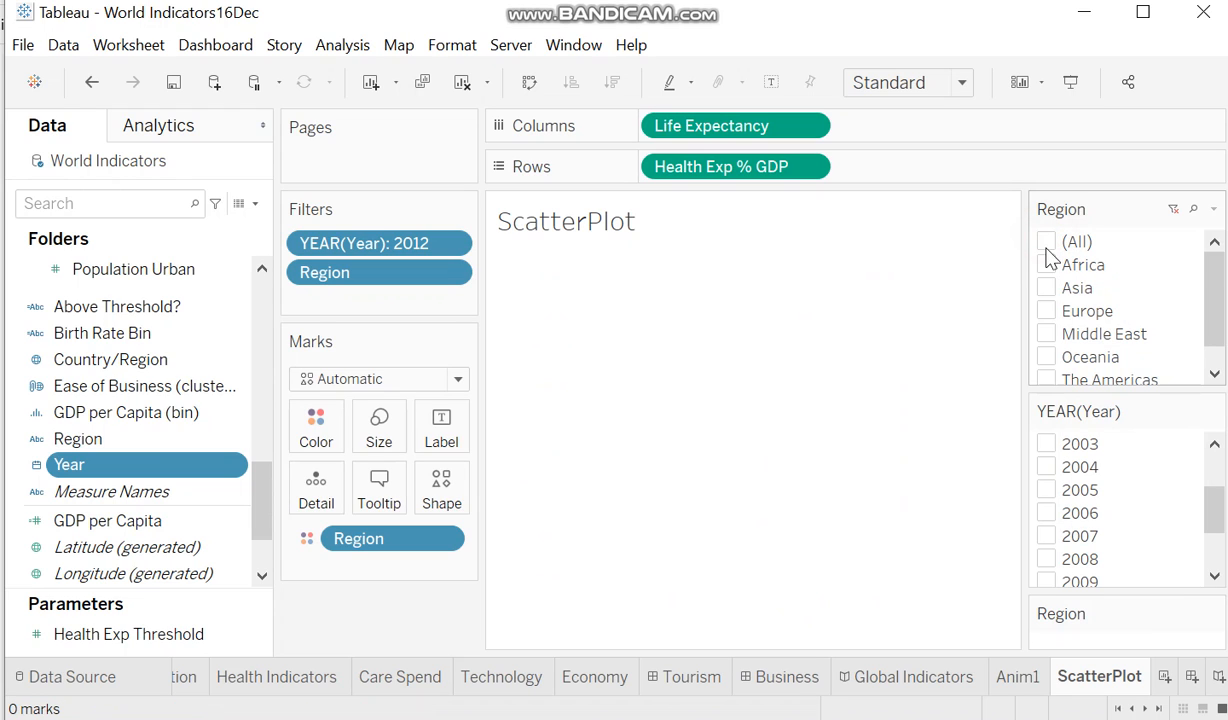
pyautogui.click(1045, 311)
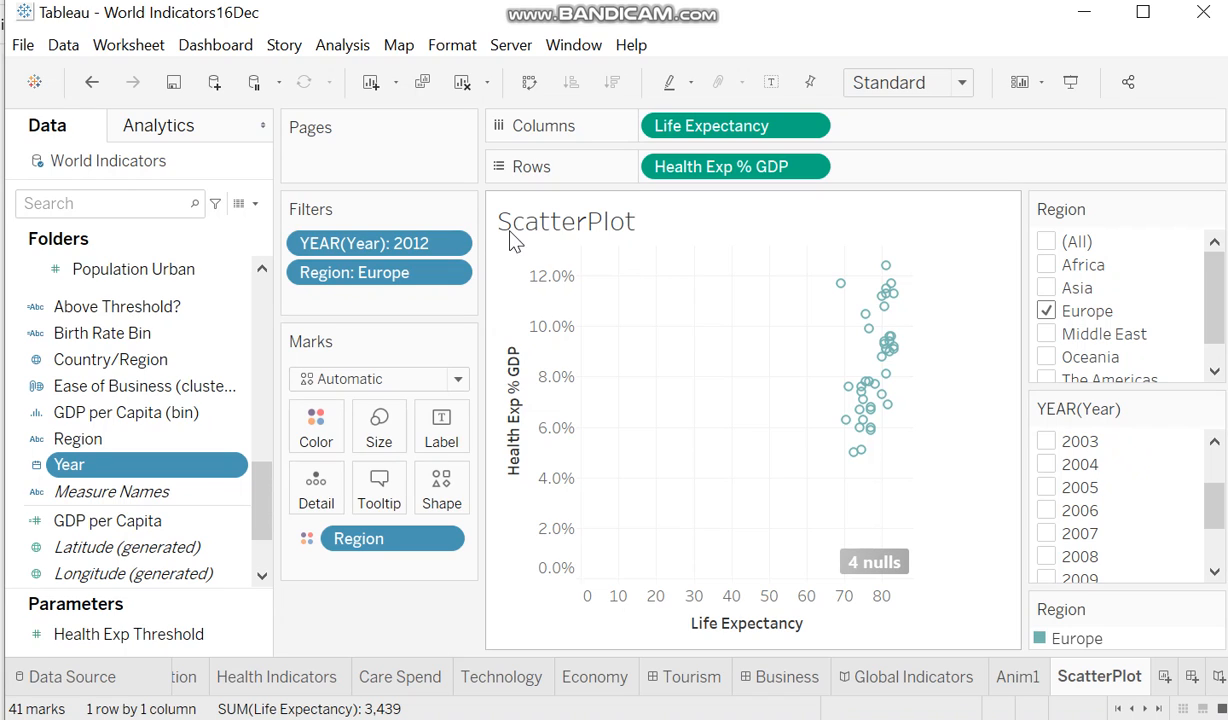
# - Convert the Year filter to continuous years with a date range of 01-01-2000 to 01-01-2012, and show it as a range slider
pyautogui.click(451, 245)
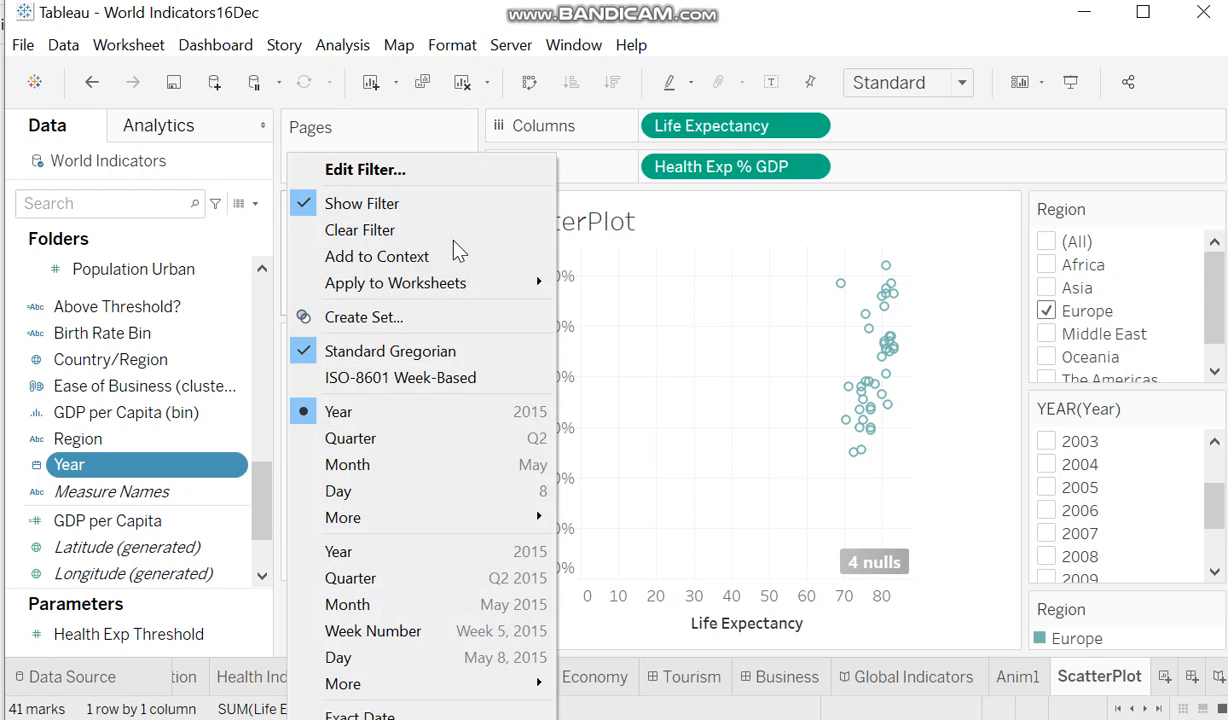
pyautogui.click(338, 556)
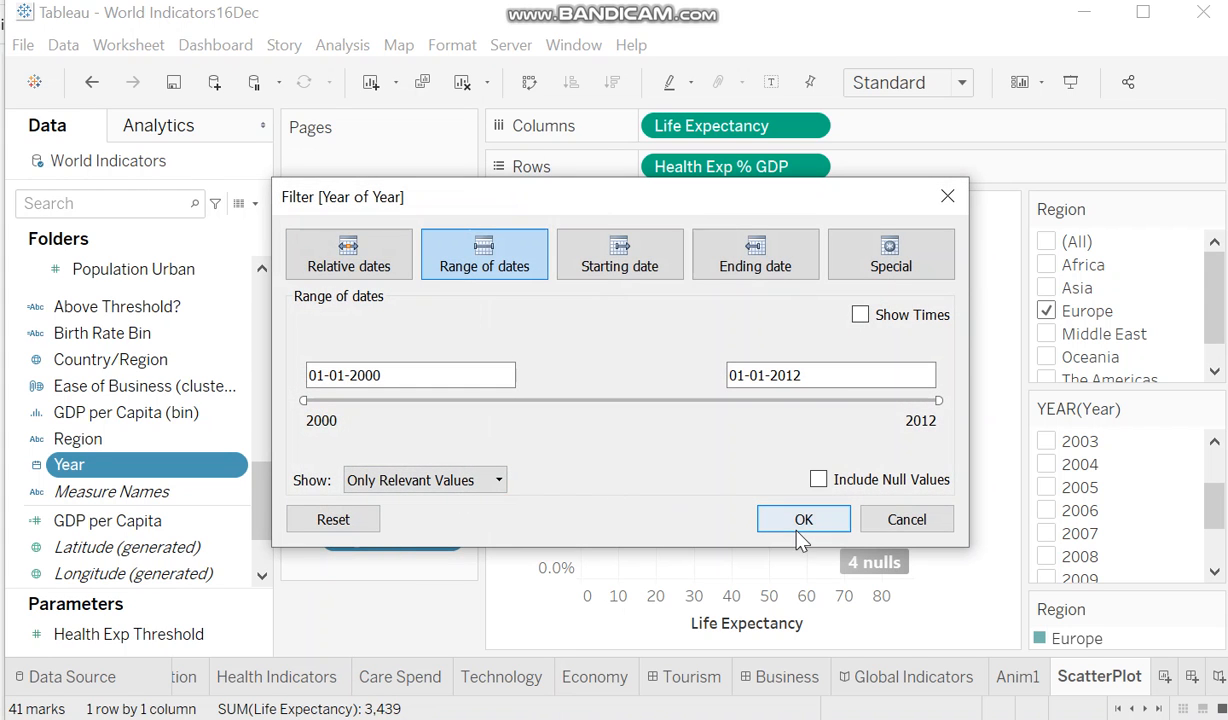
pyautogui.click(797, 524)
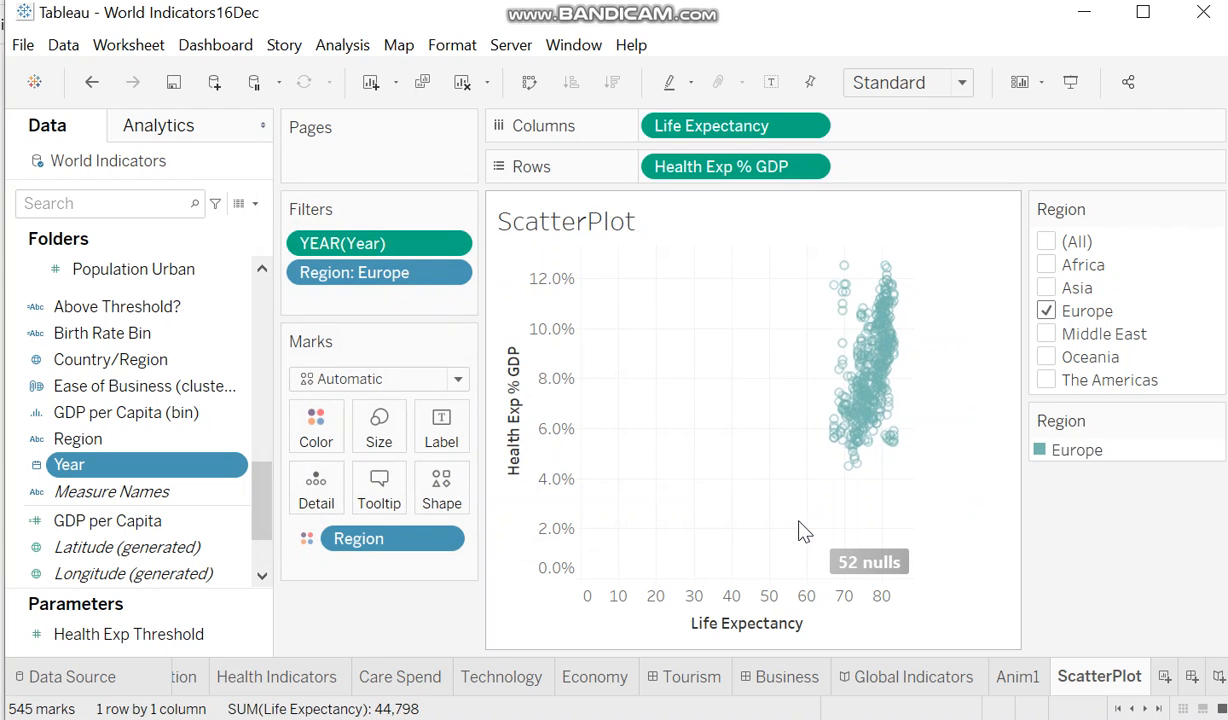
pyautogui.click(452, 245)
pyautogui.click(347, 198)
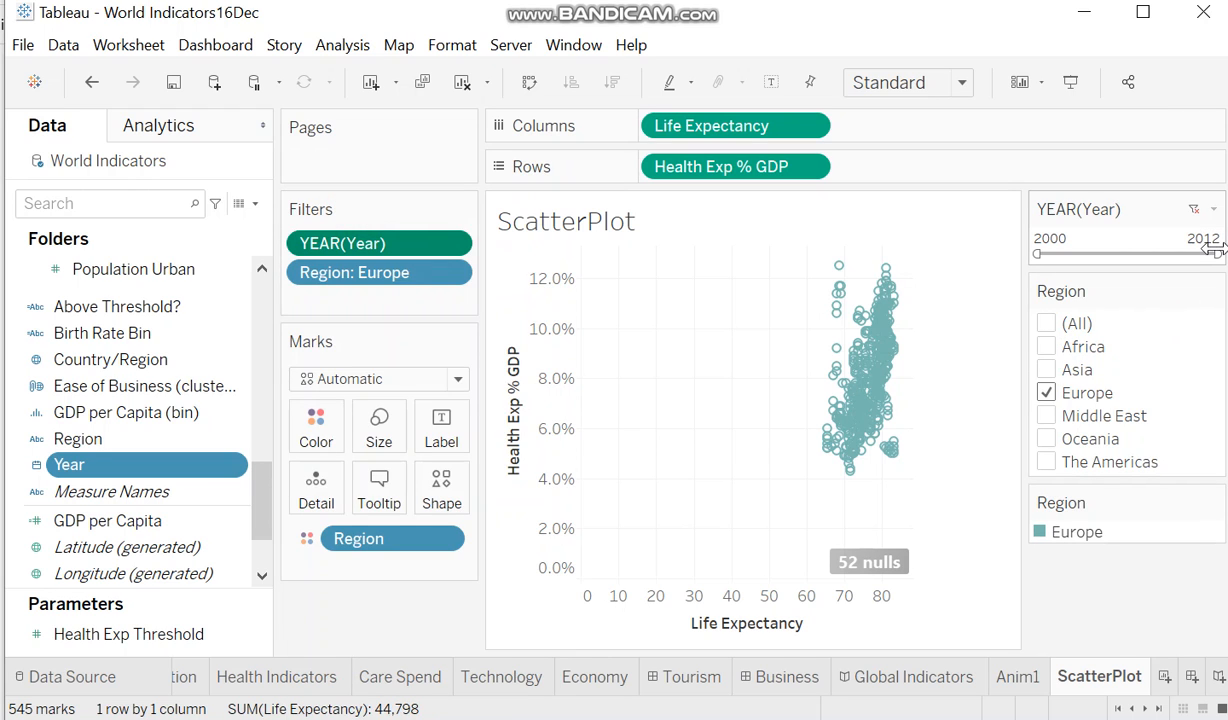
# - Shorten the Year range to 2000–2002, and extend its end year to 2004
pyautogui.moveTo(1213, 252); pyautogui.dragTo(1085, 247)
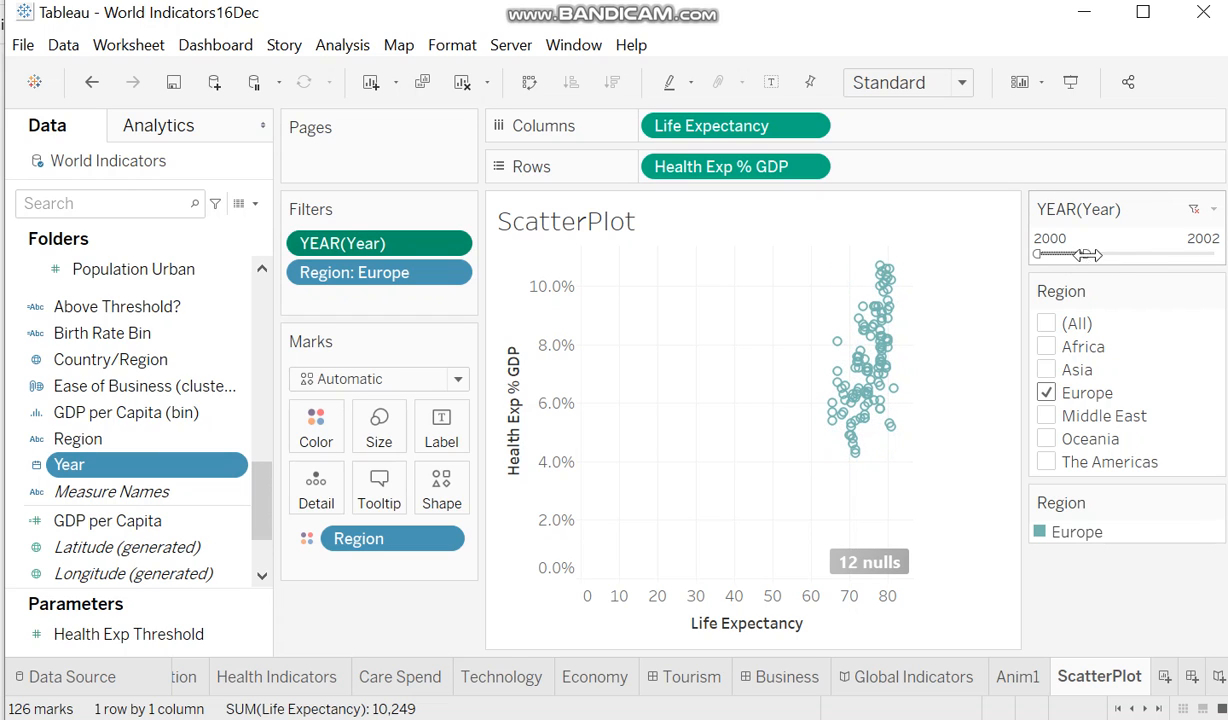
pyautogui.moveTo(1084, 253); pyautogui.dragTo(1110, 253)
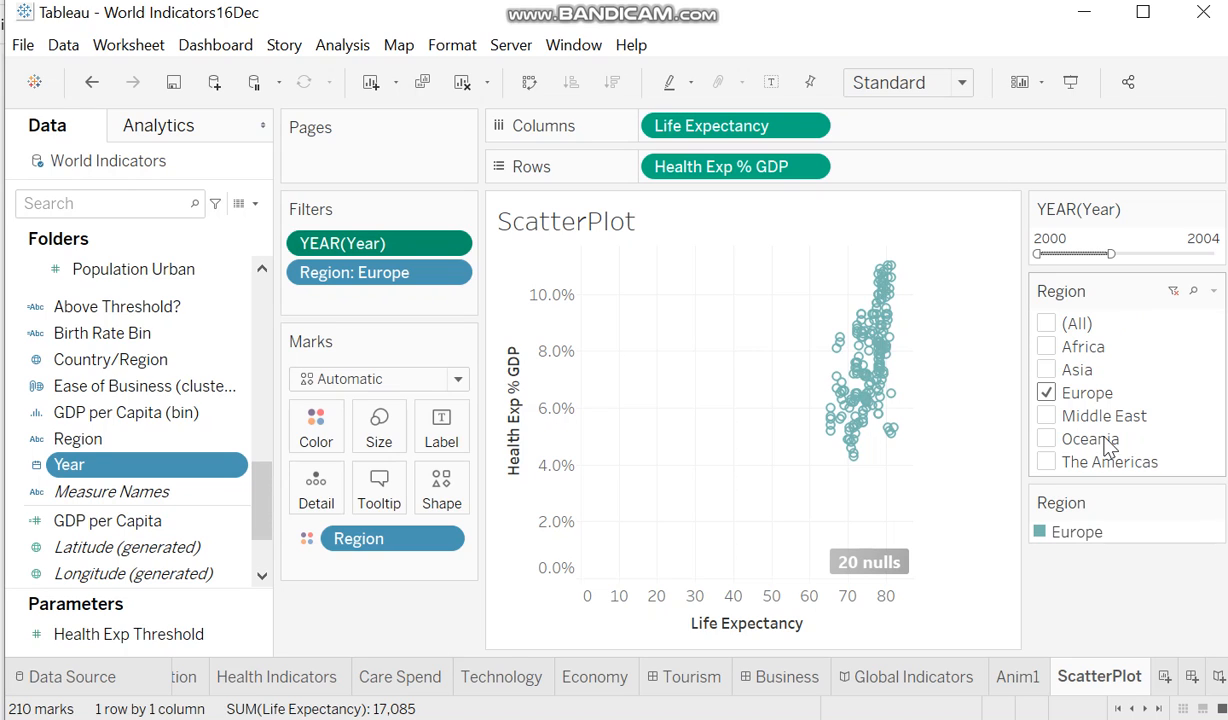
pyautogui.moveTo(1047, 698)
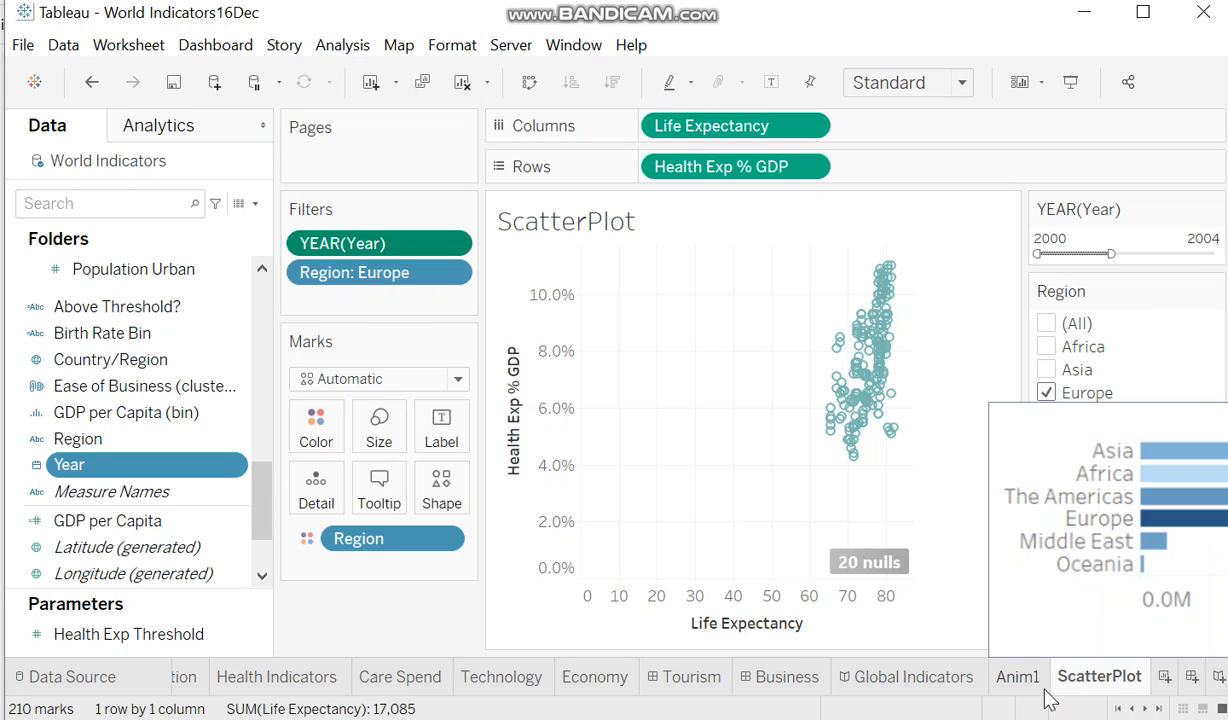